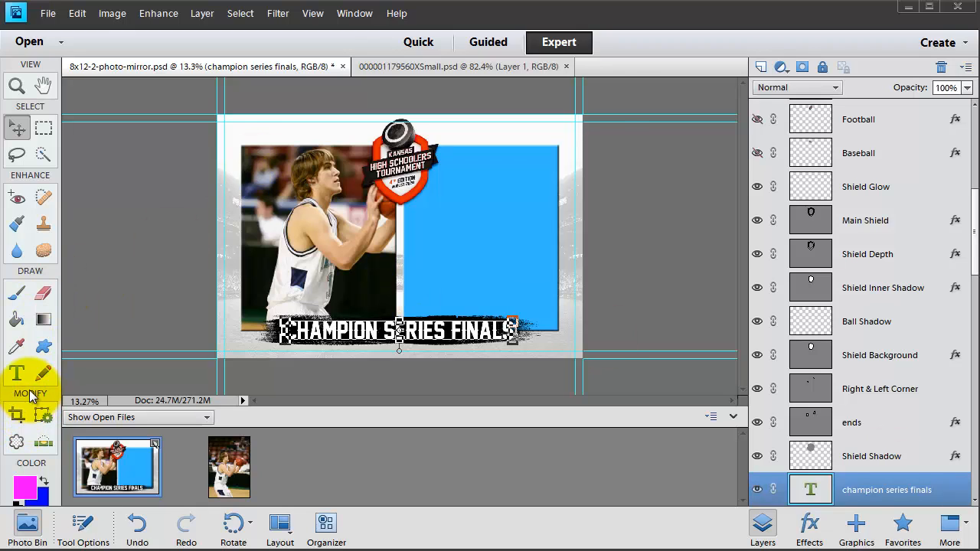
Examine the tournament badge up close and look through its banner and sport ball layers.
{"action": "left_click", "coordinate": [13, 89]}
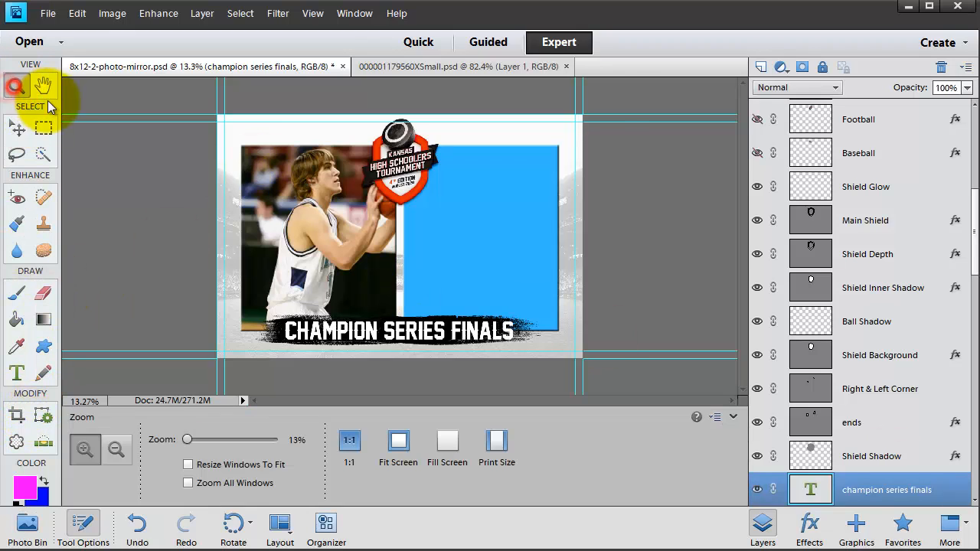
{"action": "left_click", "coordinate": [418, 121]}
{"action": "left_click", "coordinate": [418, 123]}
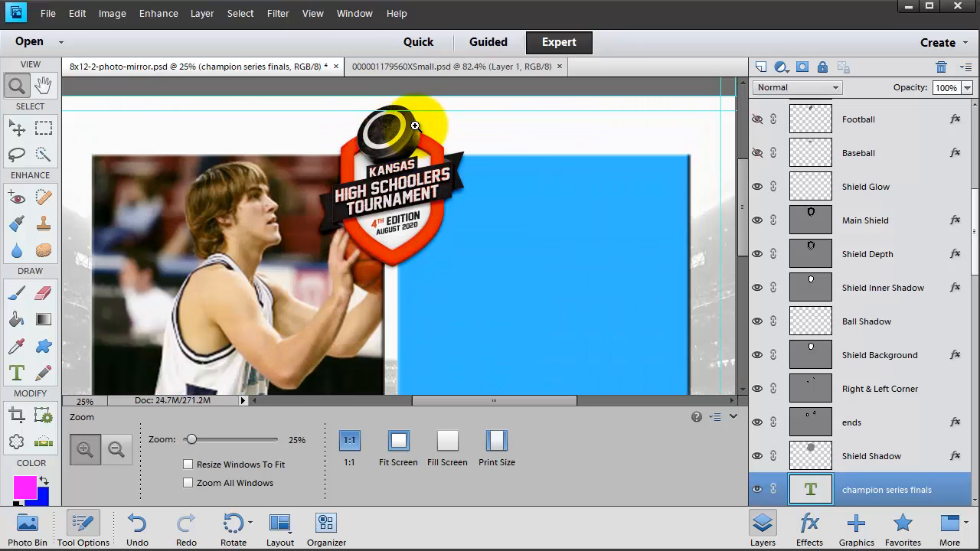
{"action": "left_click", "coordinate": [451, 224]}
{"action": "left_click", "coordinate": [454, 229]}
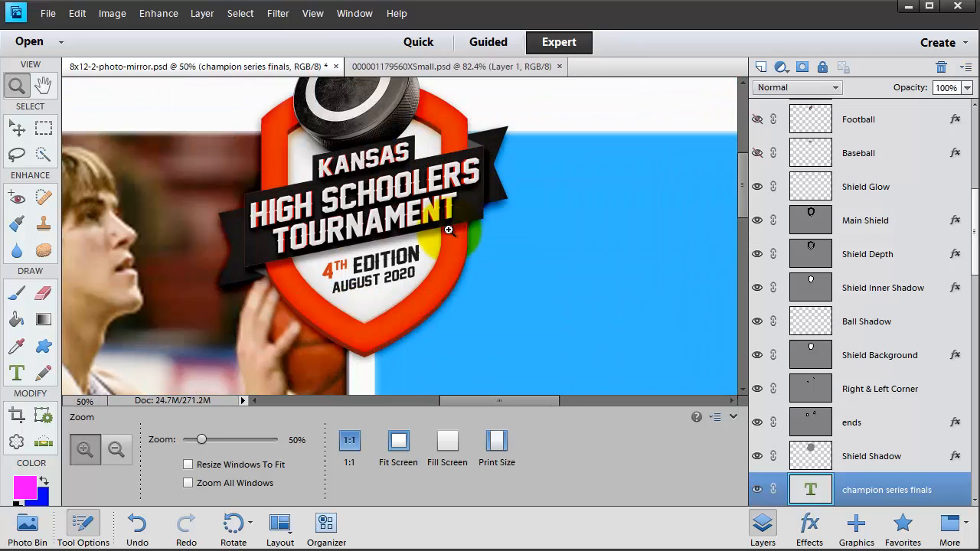
{"action": "scroll", "coordinate": [448, 230], "scroll_direction": "up", "scroll_amount": 2}
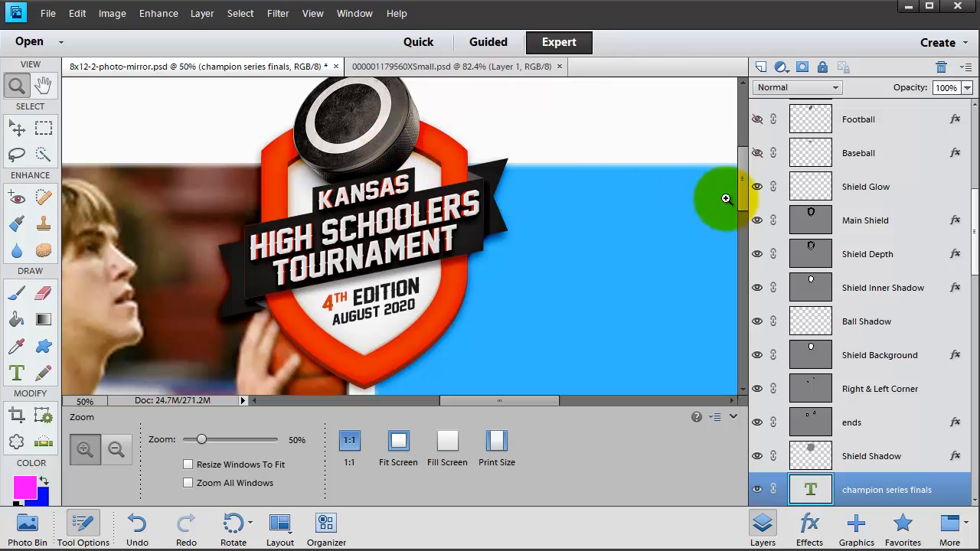
{"action": "scroll", "coordinate": [842, 261], "scroll_direction": "down", "scroll_amount": 5}
{"action": "scroll", "coordinate": [867, 280], "scroll_direction": "up", "scroll_amount": 10}
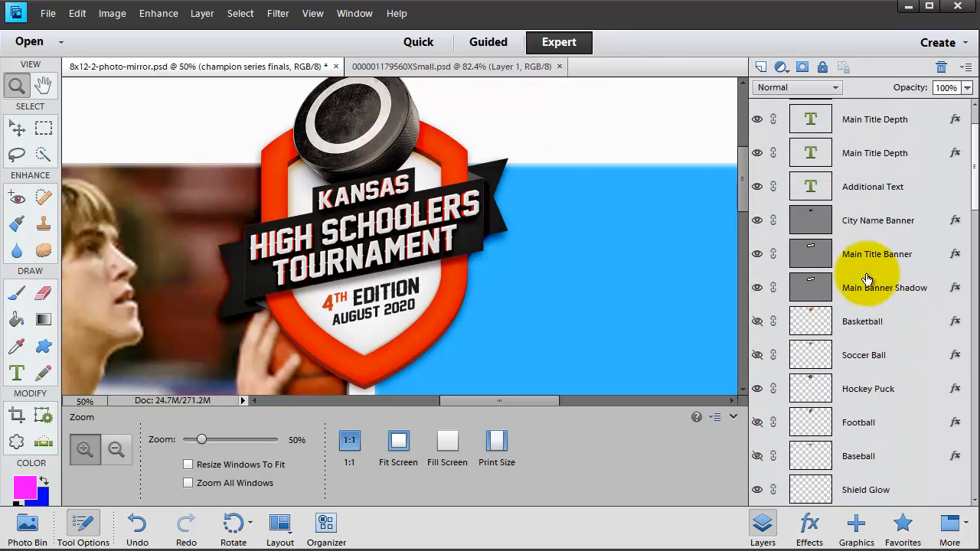
{"action": "scroll", "coordinate": [867, 280], "scroll_direction": "down", "scroll_amount": 3}
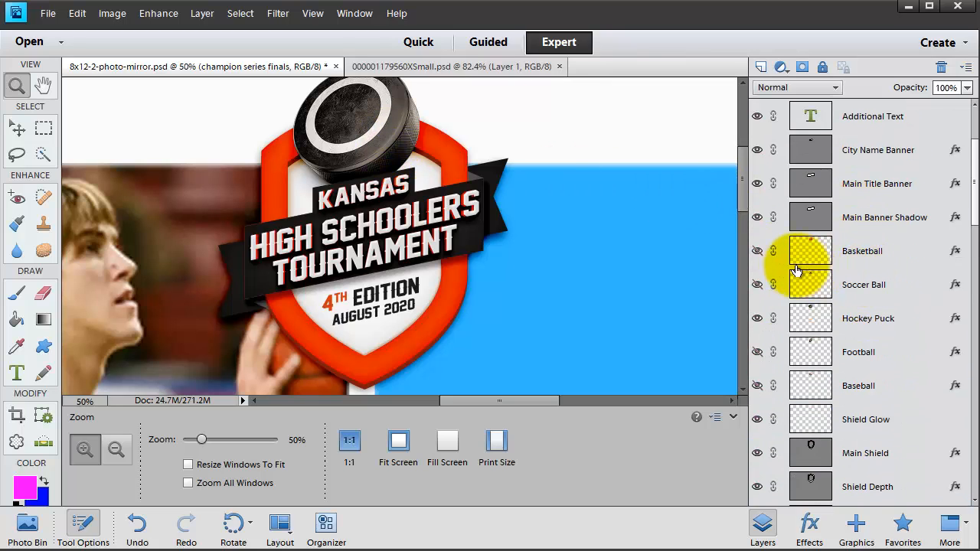
Preview the sport ball layers on the badge, leaving only the Basketball layer visible instead of the Hockey Puck.
{"action": "left_click", "coordinate": [756, 252]}
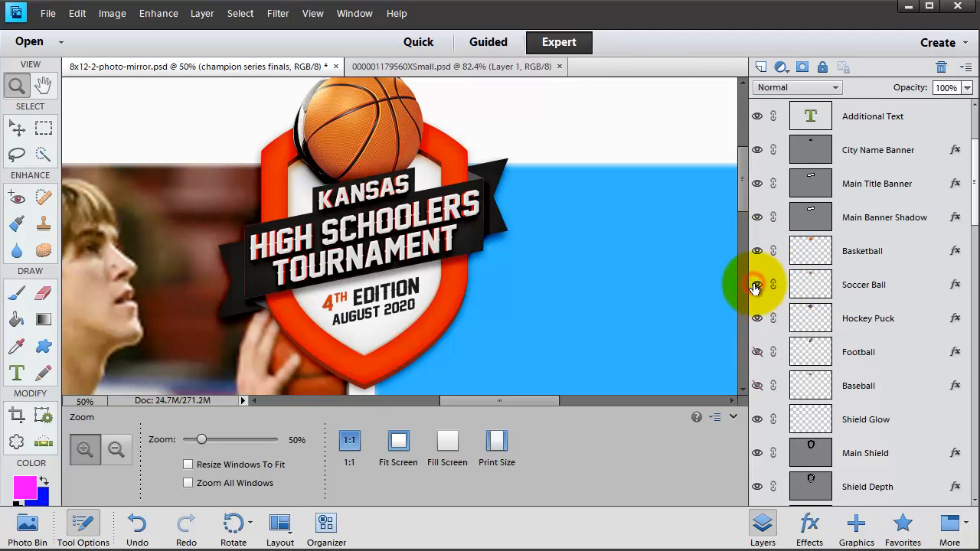
{"action": "left_click", "coordinate": [757, 351]}
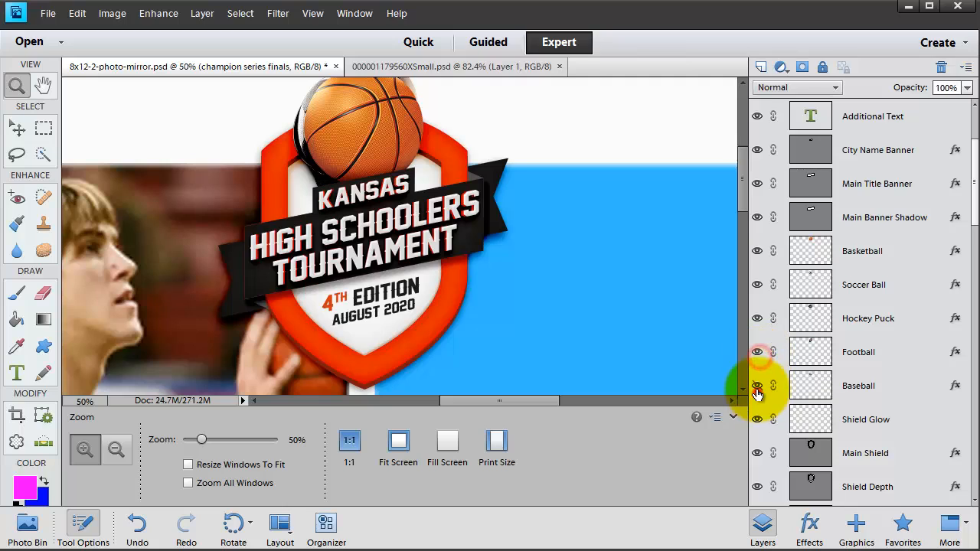
{"action": "left_click", "coordinate": [757, 391]}
{"action": "left_click", "coordinate": [757, 251]}
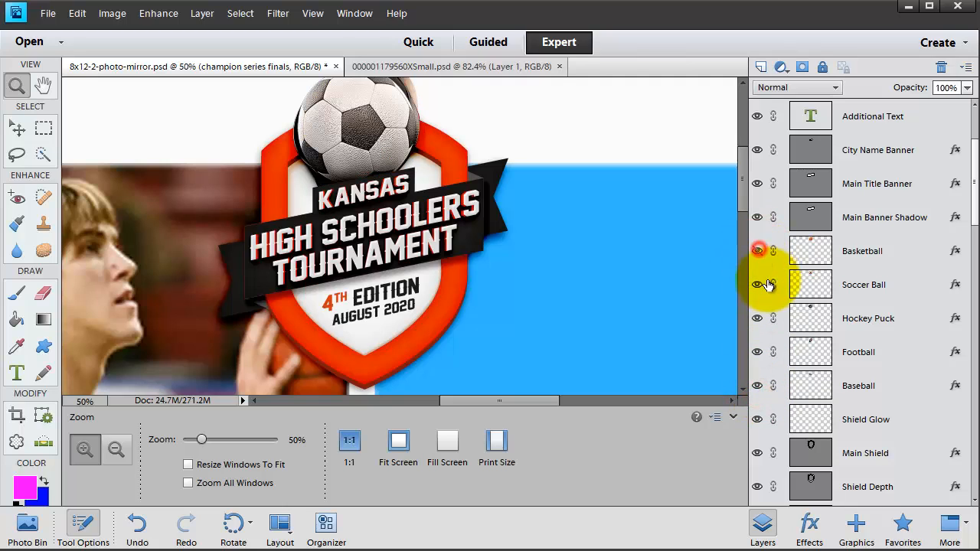
{"action": "left_click", "coordinate": [758, 285]}
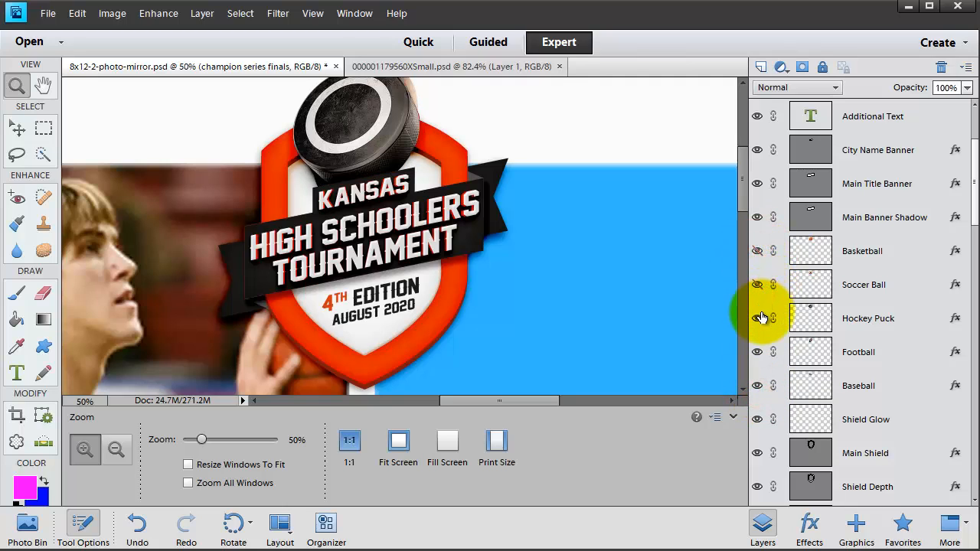
{"action": "left_click", "coordinate": [758, 318]}
{"action": "left_click", "coordinate": [758, 351]}
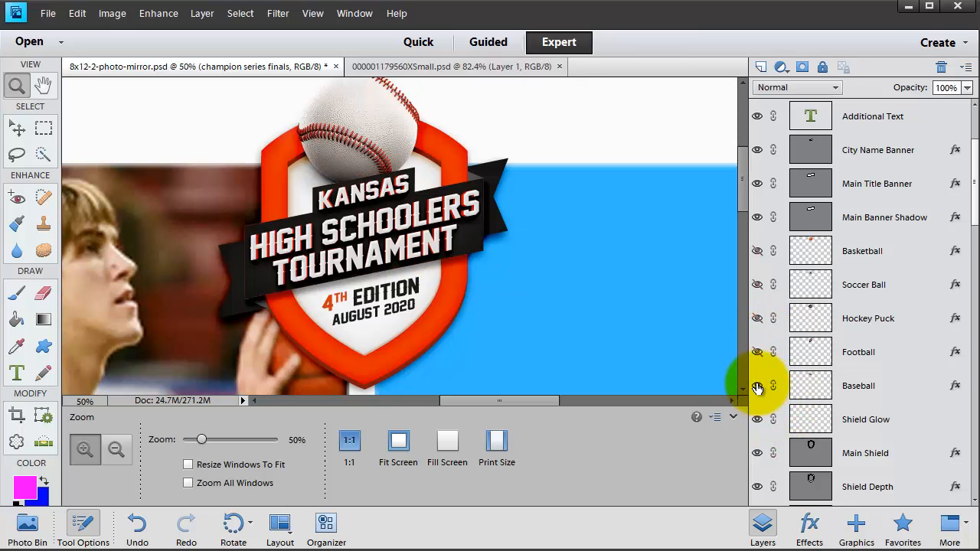
{"action": "left_click", "coordinate": [757, 252]}
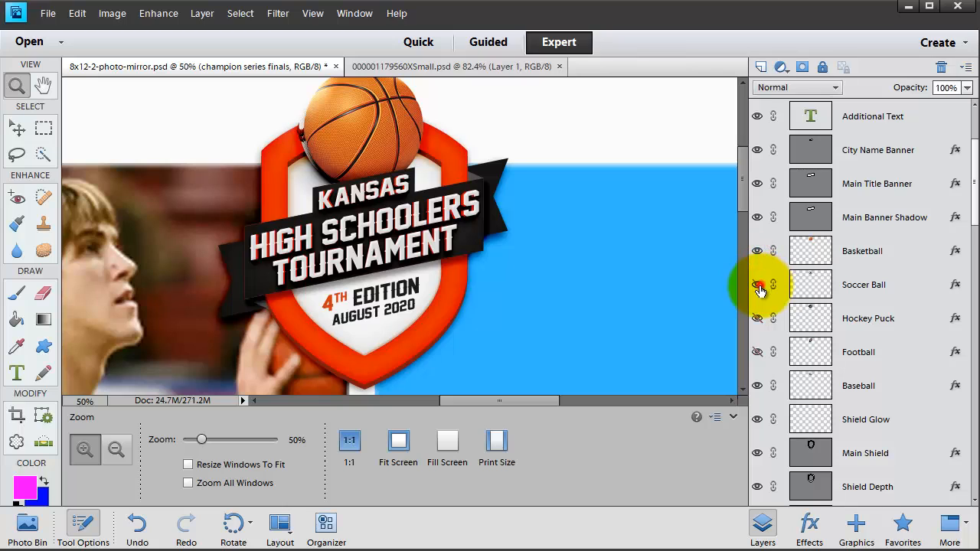
{"action": "left_click", "coordinate": [757, 385]}
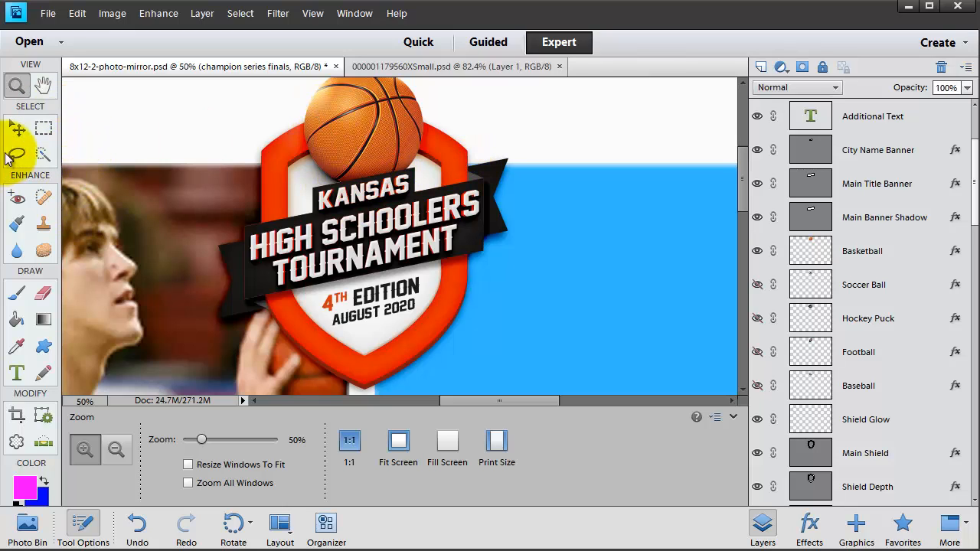
Recolour the Main Shield layer of the badge to dark blue 006196.
{"action": "left_click", "coordinate": [17, 130]}
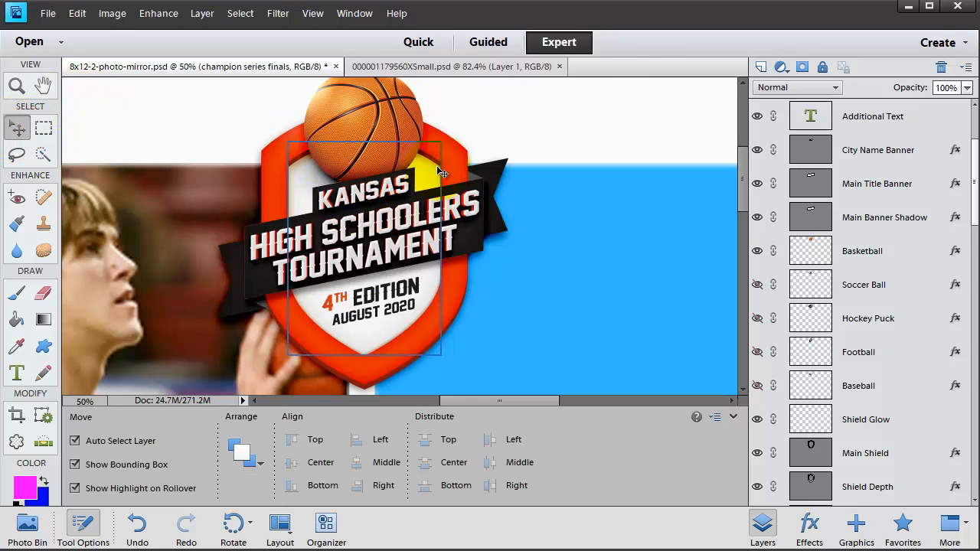
{"action": "left_click", "coordinate": [450, 158]}
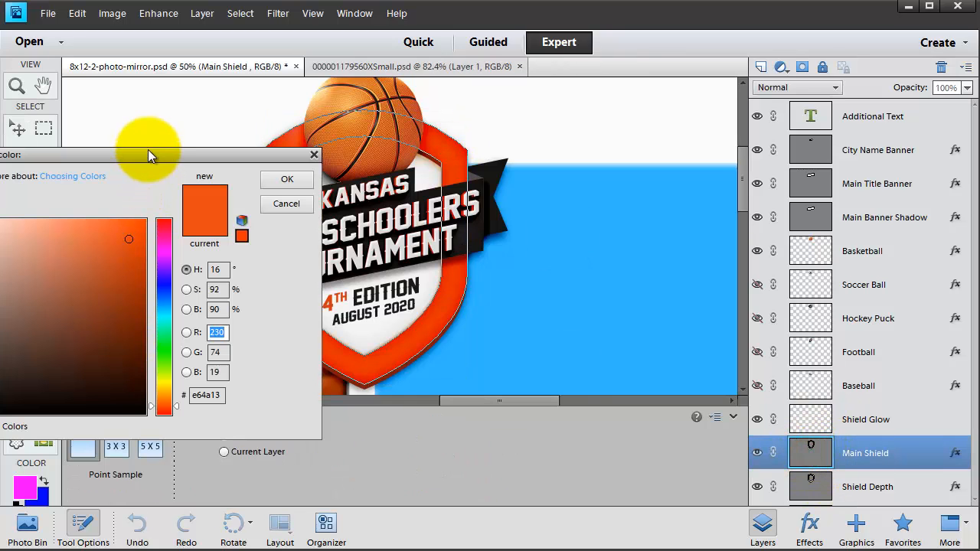
{"action": "left_click_drag", "start_coordinate": [148, 150], "coordinate": [734, 175]}
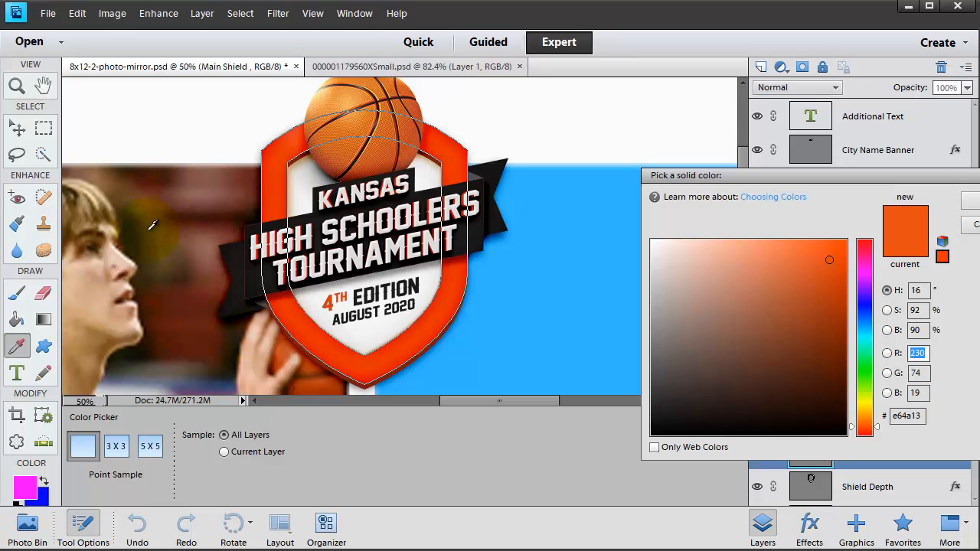
{"action": "left_click_drag", "start_coordinate": [569, 305], "coordinate": [536, 264]}
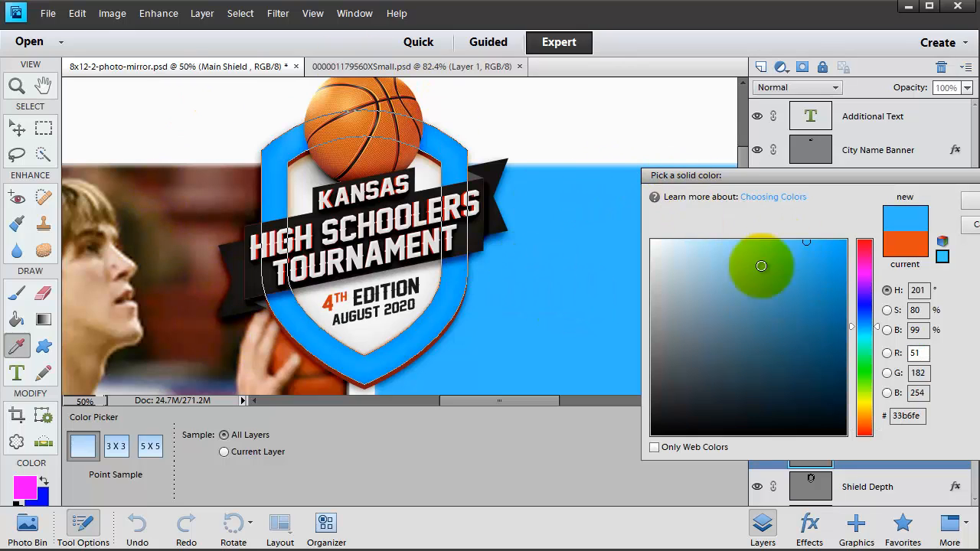
{"action": "left_click_drag", "start_coordinate": [762, 266], "coordinate": [850, 349]}
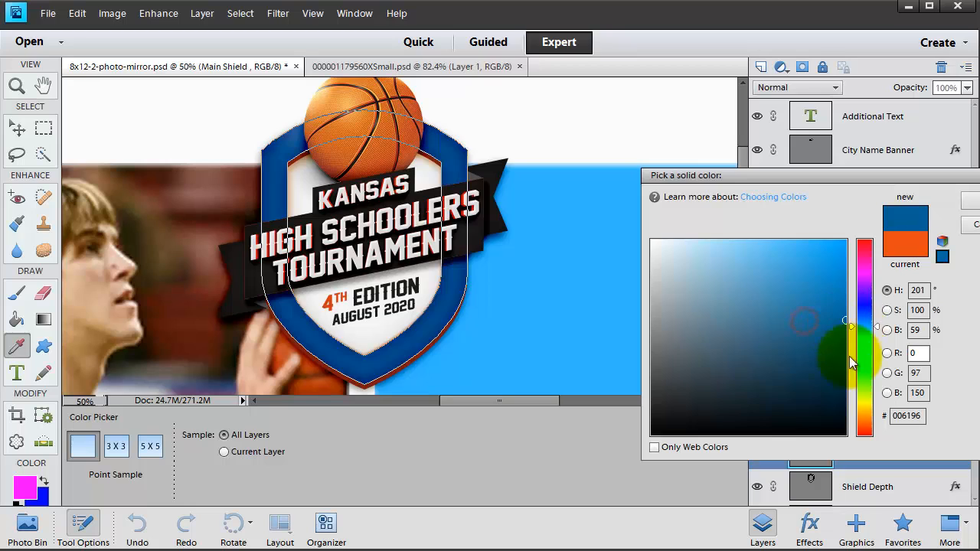
{"action": "left_click", "coordinate": [971, 201]}
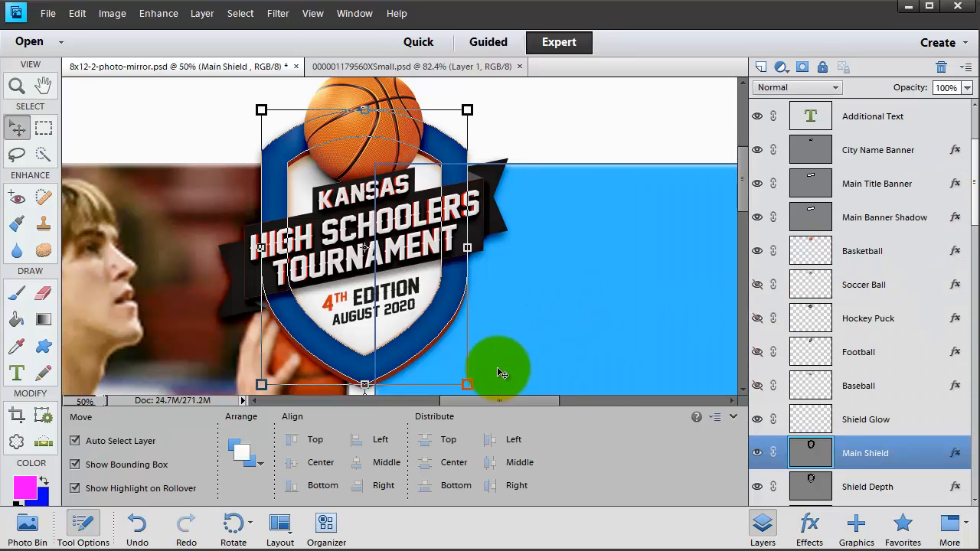
Set the Shield Depth layer's fill to very dark blue 00243f, starting from a colour sampled on the shield.
{"action": "left_click", "coordinate": [813, 480]}
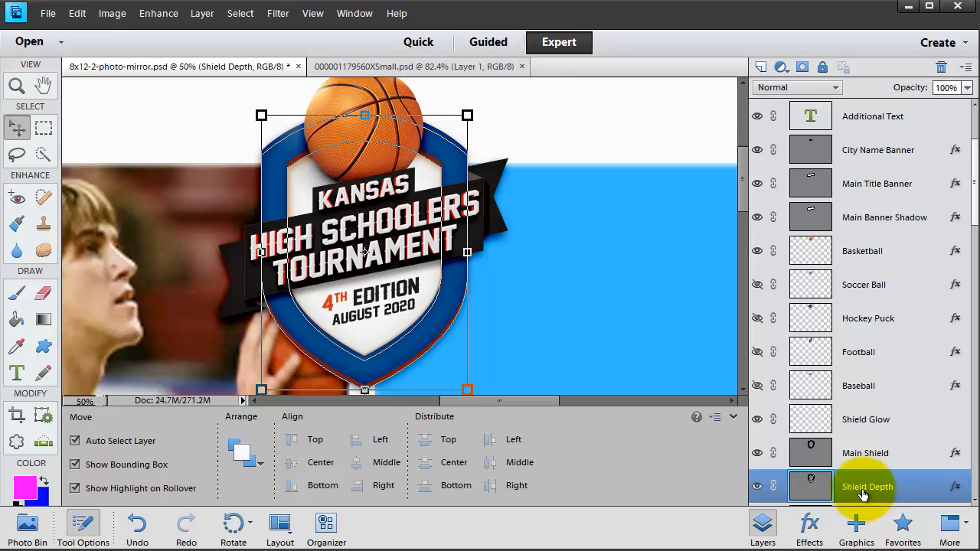
{"action": "double_click", "coordinate": [812, 481]}
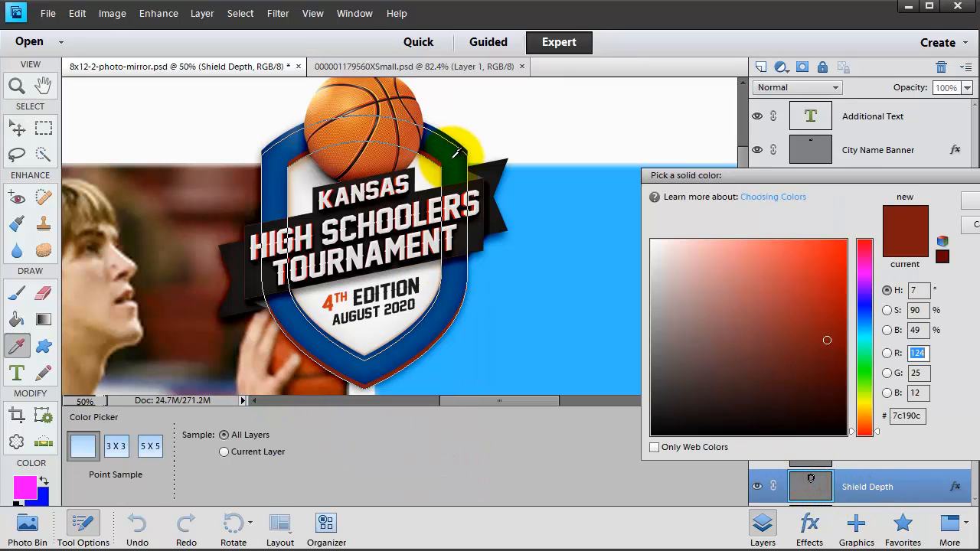
{"action": "left_click", "coordinate": [457, 153]}
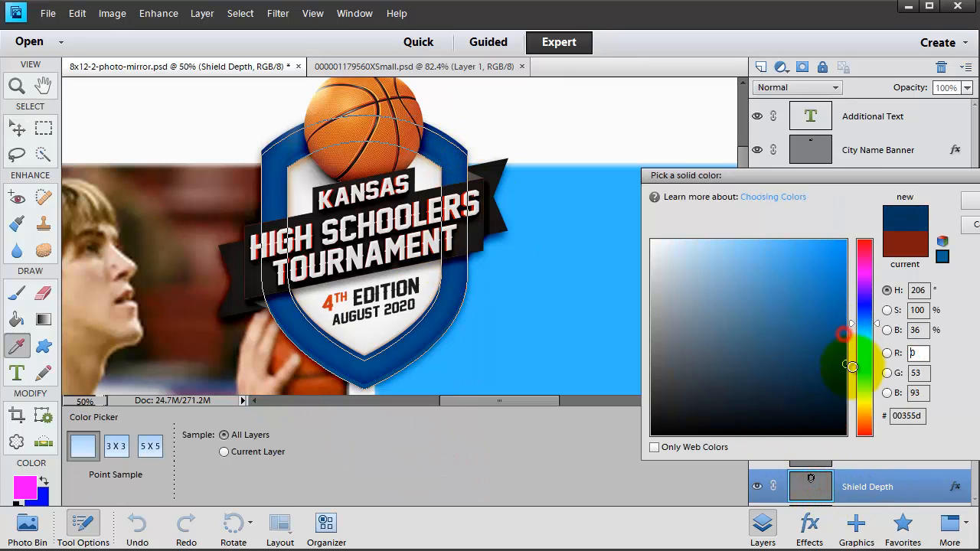
{"action": "left_click", "coordinate": [724, 369]}
{"action": "left_click", "coordinate": [776, 363]}
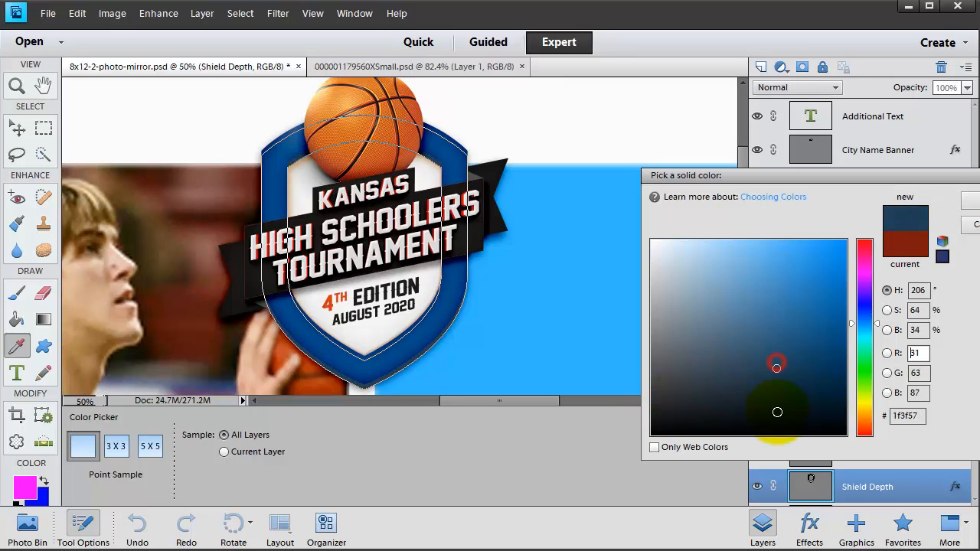
{"action": "left_click", "coordinate": [777, 413]}
{"action": "left_click", "coordinate": [847, 388]}
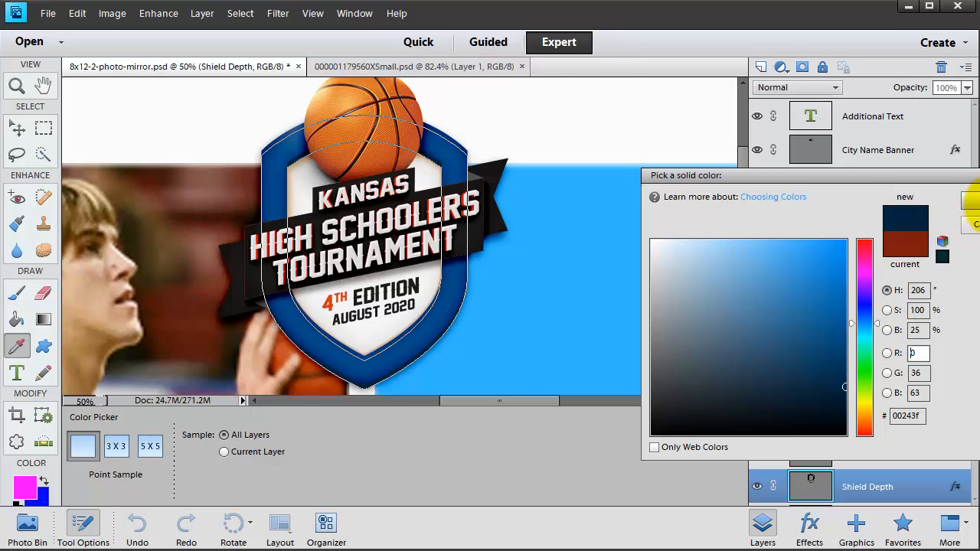
{"action": "left_click", "coordinate": [973, 202]}
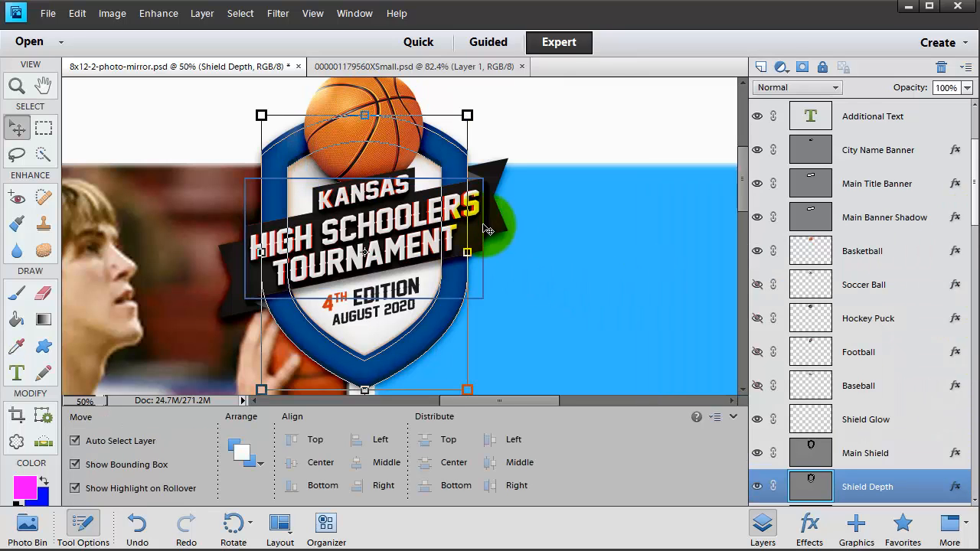
Recolour the ribbon's ends layer with the orange df6212 sampled from the basketball.
{"action": "left_click", "coordinate": [282, 306]}
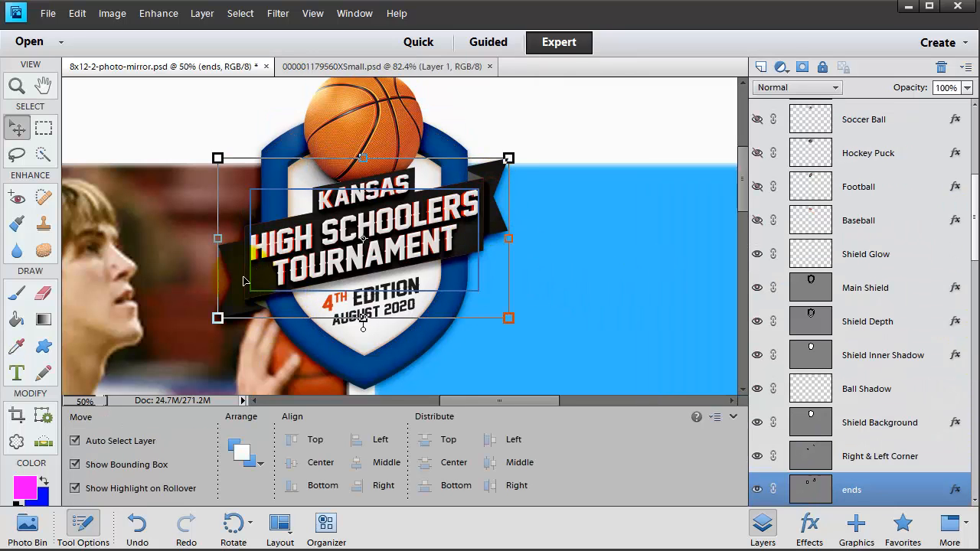
{"action": "double_click", "coordinate": [820, 492]}
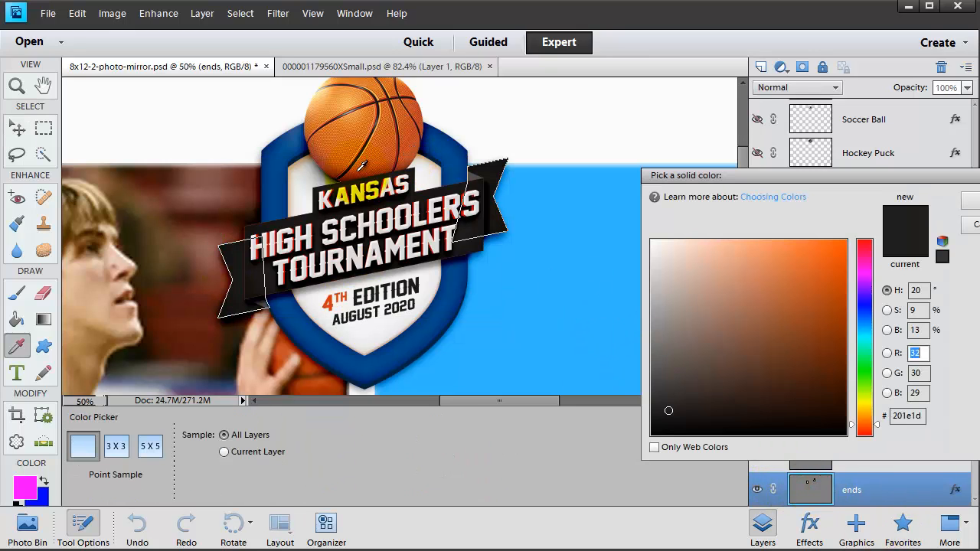
{"action": "left_click", "coordinate": [365, 136]}
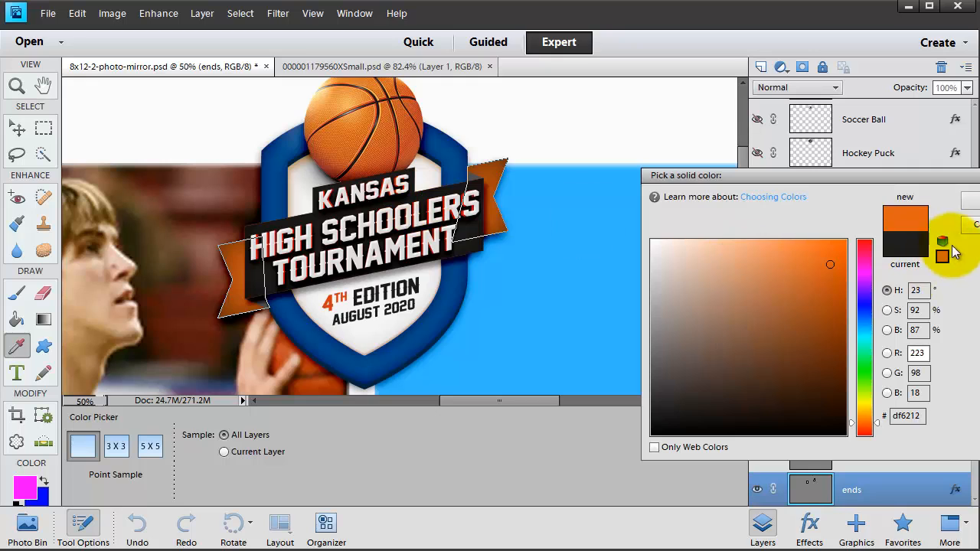
{"action": "left_click", "coordinate": [974, 200]}
Set the Main Title Banner layer's fill to bright orange ff5500 and copy its hex code.
{"action": "left_click", "coordinate": [470, 230]}
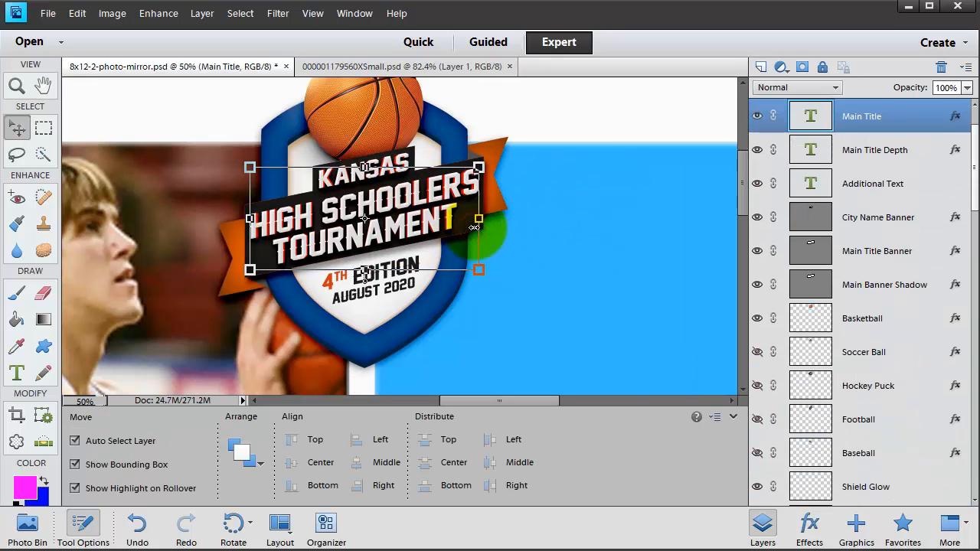
{"action": "left_click", "coordinate": [586, 125]}
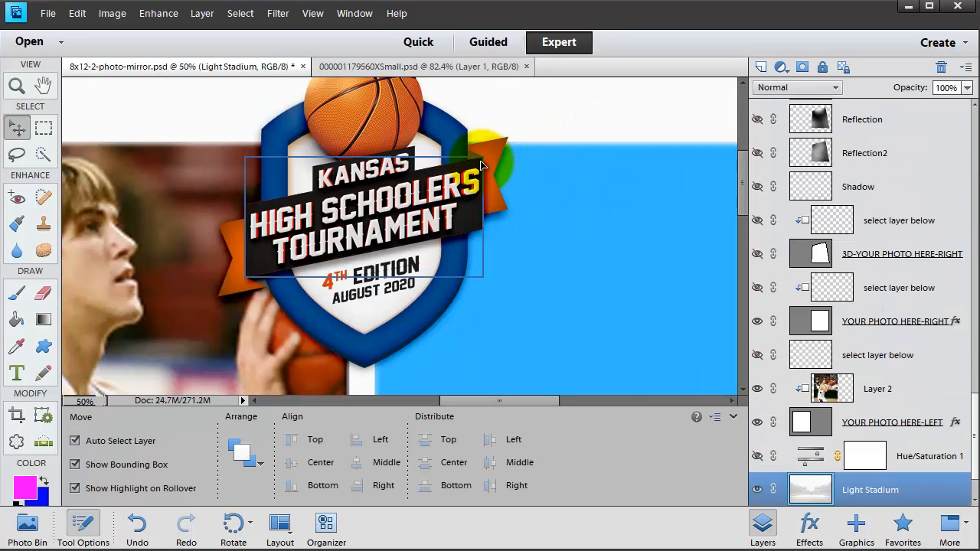
{"action": "left_click", "coordinate": [481, 162]}
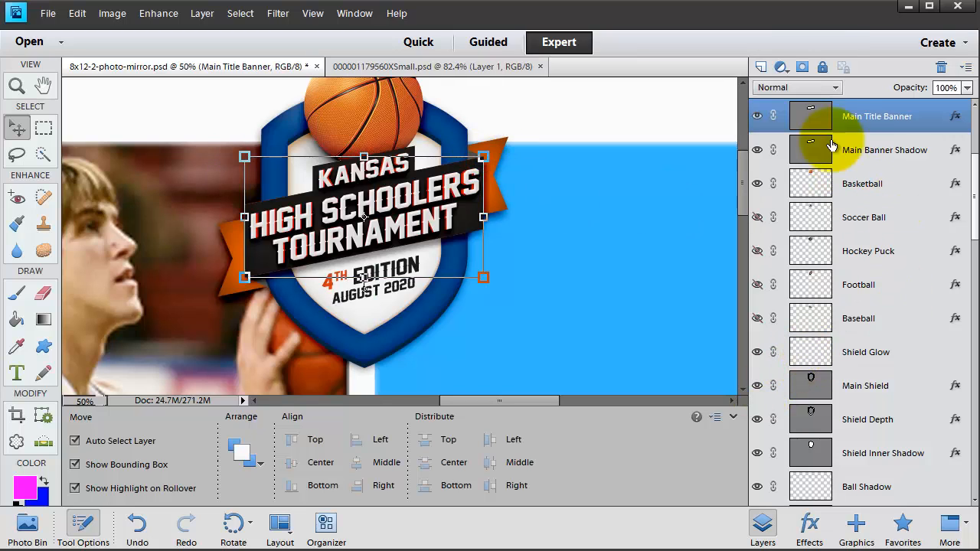
{"action": "double_click", "coordinate": [808, 117]}
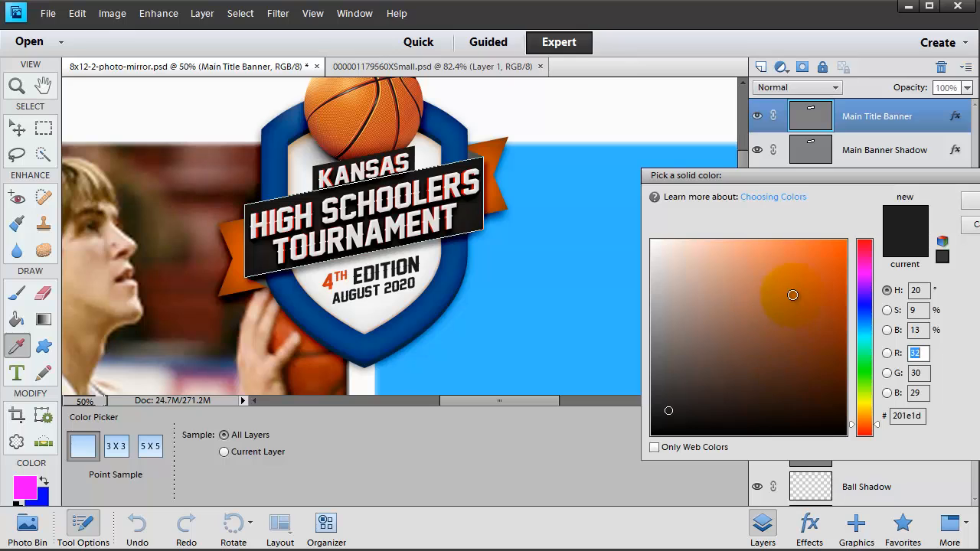
{"action": "left_click_drag", "start_coordinate": [793, 294], "coordinate": [846, 241]}
{"action": "left_click", "coordinate": [917, 414]}
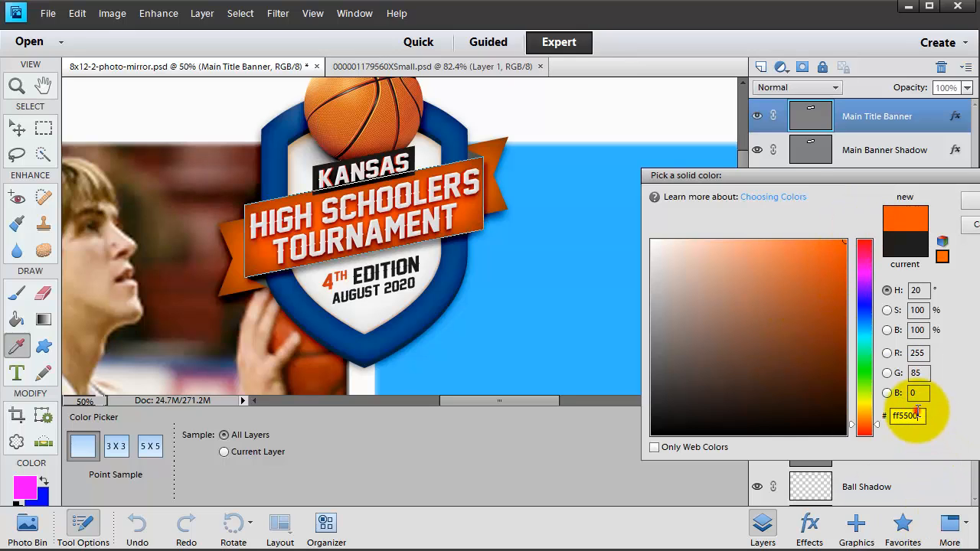
{"action": "double_click", "coordinate": [917, 414]}
{"action": "key", "text": "ctrl+c"}
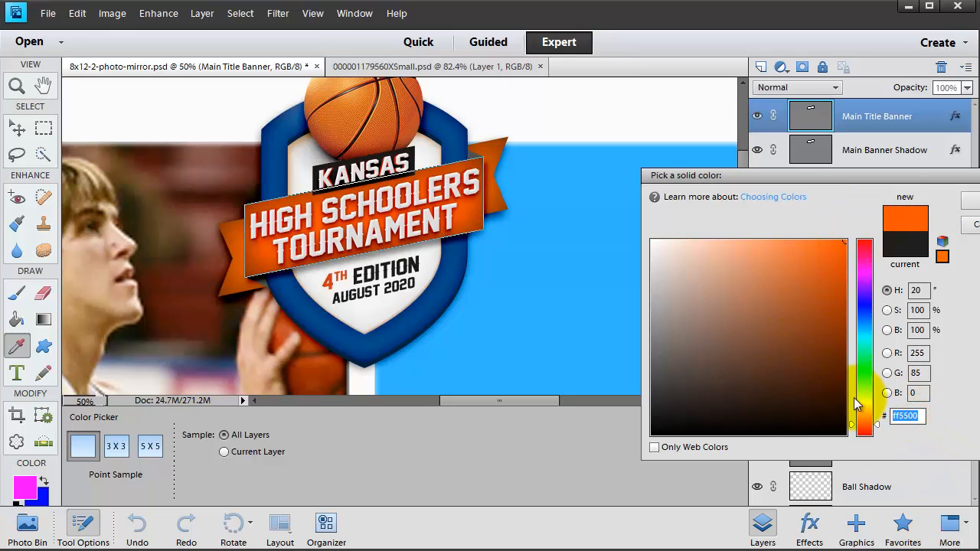
{"action": "left_click", "coordinate": [966, 201]}
{"action": "left_click", "coordinate": [558, 100]}
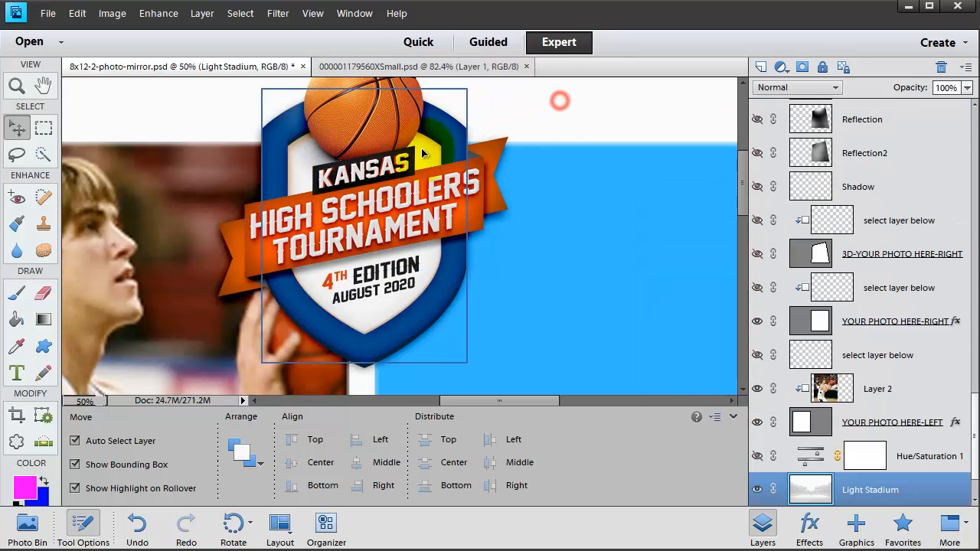
Set the City Name Banner layer's fill to the copied bright orange ff5500.
{"action": "left_click", "coordinate": [412, 152]}
{"action": "double_click", "coordinate": [801, 119]}
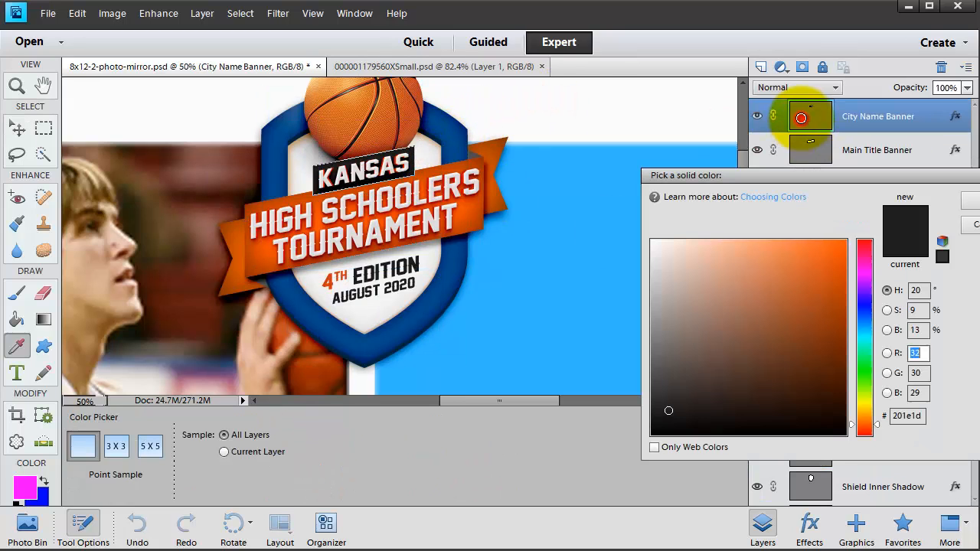
{"action": "key", "text": "ctrl+v"}
{"action": "left_click", "coordinate": [921, 417]}
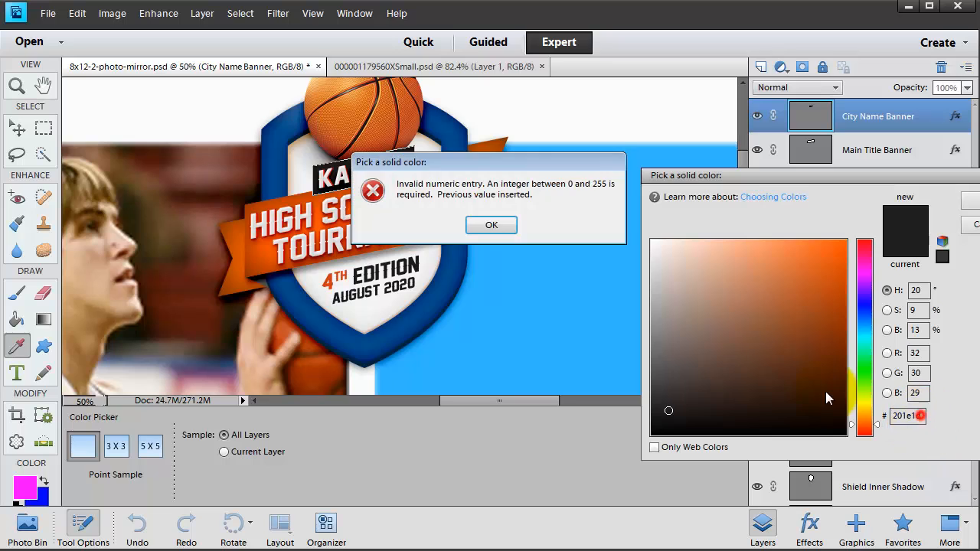
{"action": "left_click", "coordinate": [471, 228]}
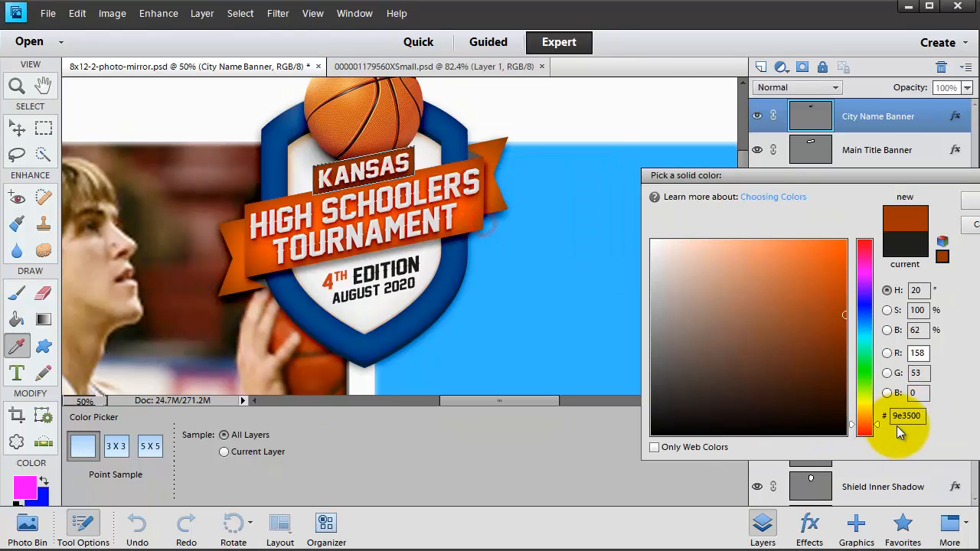
{"action": "left_click", "coordinate": [921, 415]}
{"action": "key", "text": "ctrl+v"}
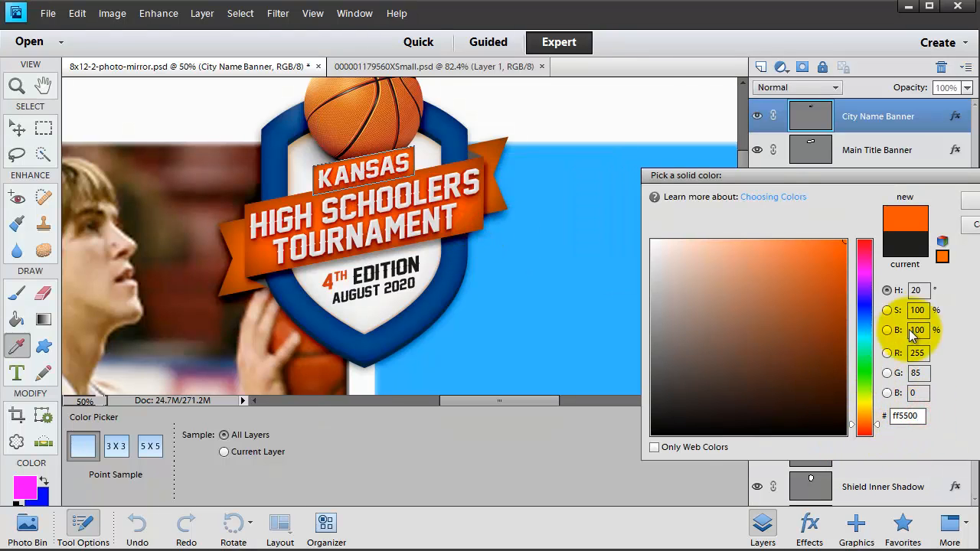
{"action": "left_click", "coordinate": [969, 201]}
Widen the City Name Banner on both sides to about 150% so it spans the inner shield.
{"action": "key", "text": "v"}
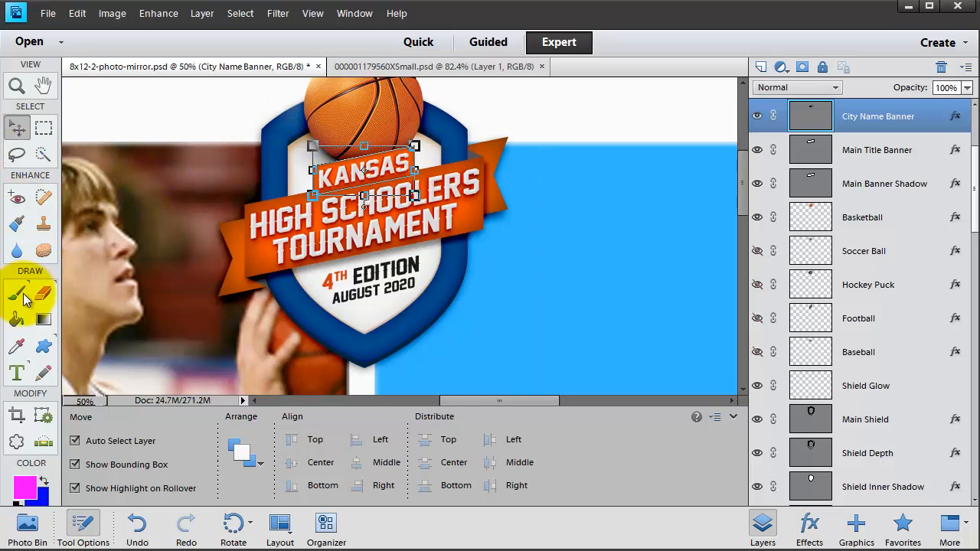
{"action": "scroll", "coordinate": [429, 154], "scroll_direction": "down", "scroll_amount": 1}
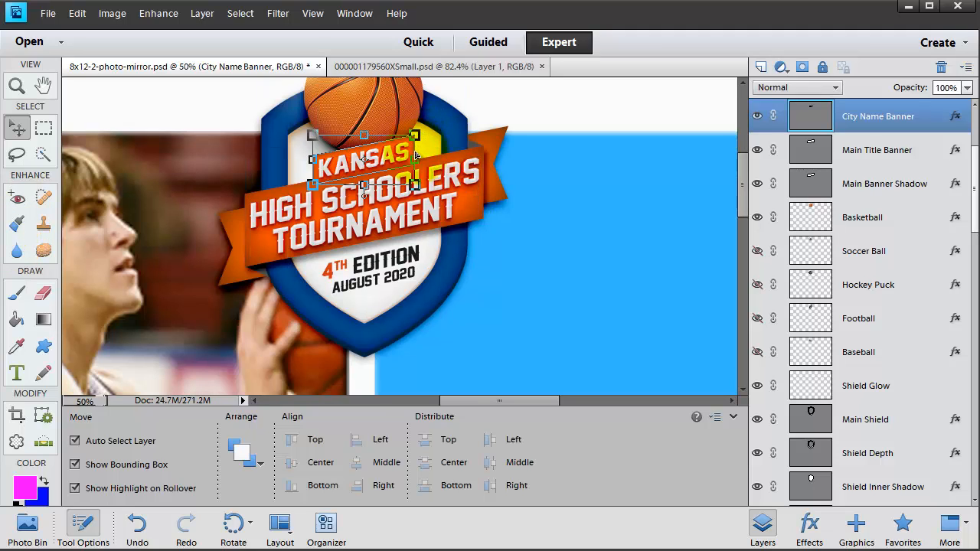
{"action": "left_click_drag", "start_coordinate": [416, 156], "coordinate": [441, 154]}
{"action": "left_click_drag", "start_coordinate": [315, 164], "coordinate": [293, 169]}
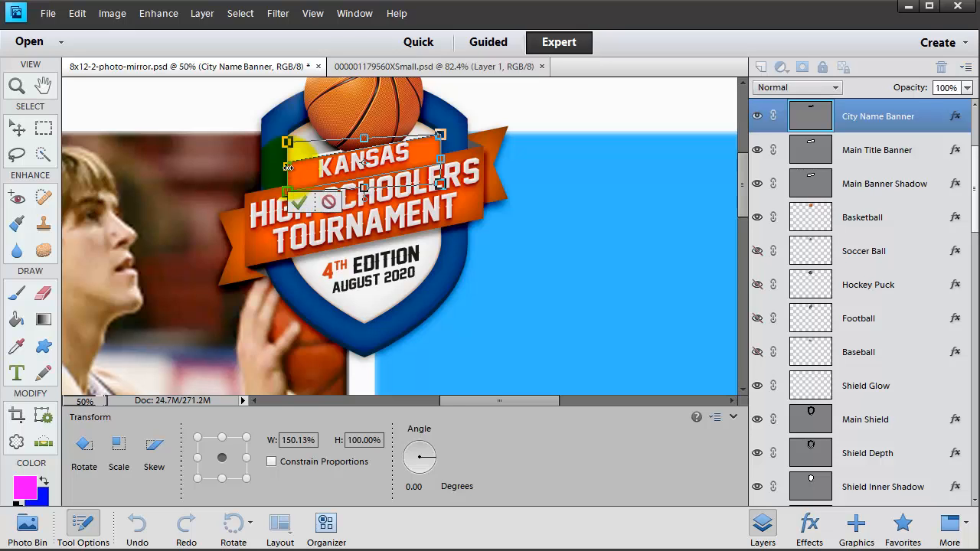
{"action": "key", "text": "Return"}
Replace the lettering of the top text layer on the badge with WASHINGTON.
{"action": "left_click", "coordinate": [361, 170]}
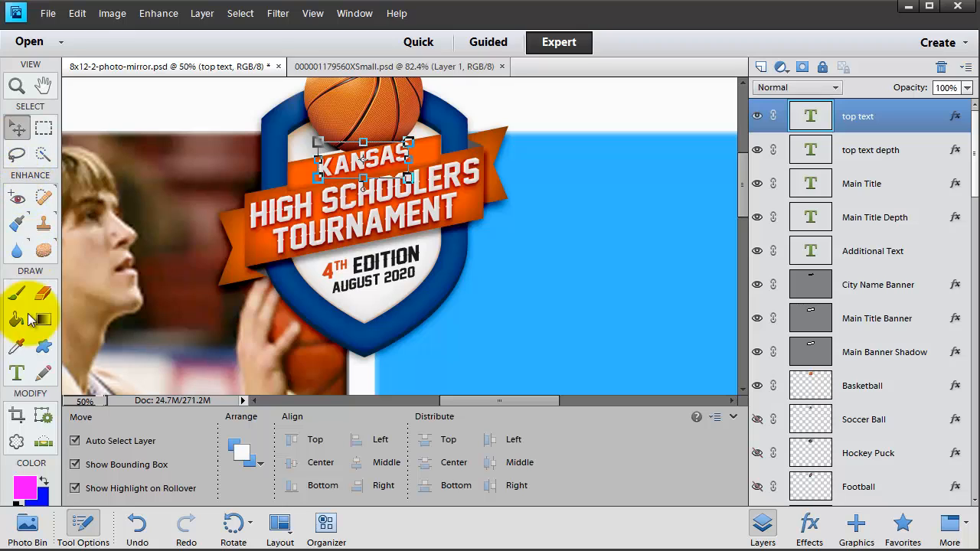
{"action": "left_click", "coordinate": [17, 374]}
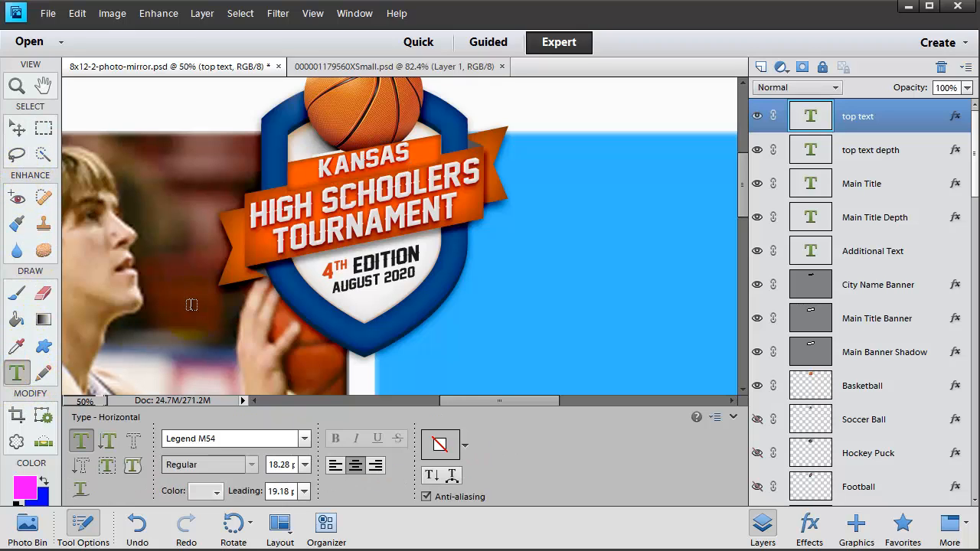
{"action": "double_click", "coordinate": [342, 163]}
{"action": "type", "text": "WASHINGT"}
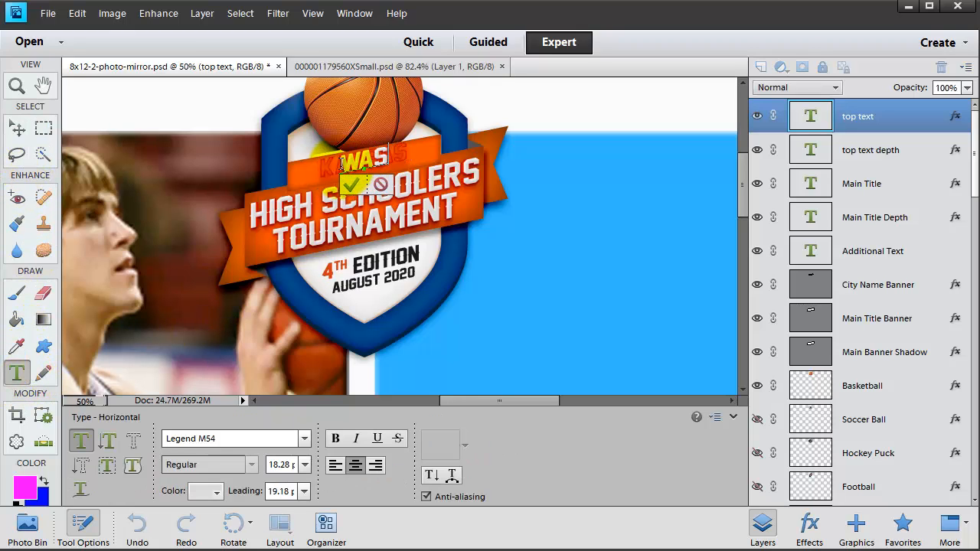
{"action": "type", "text": "ON"}
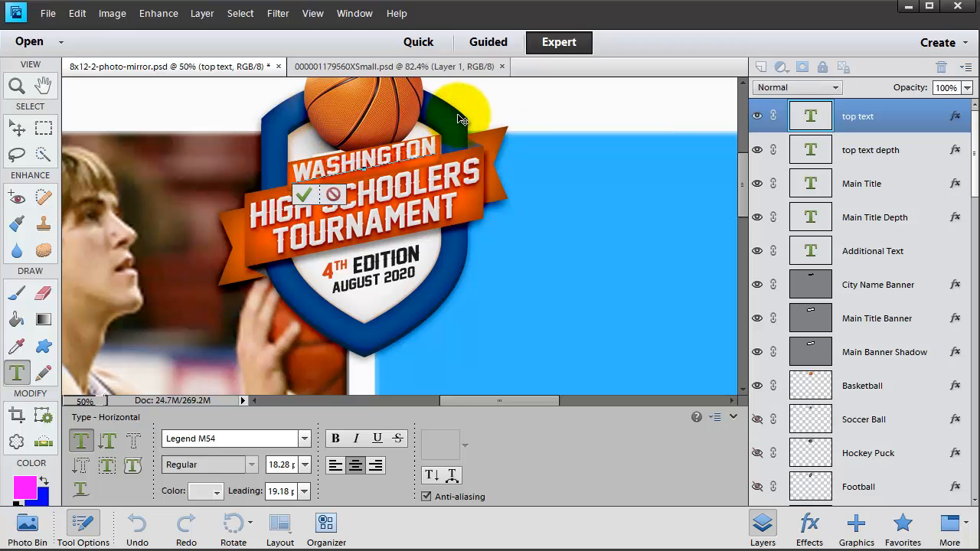
{"action": "left_click", "coordinate": [462, 111]}
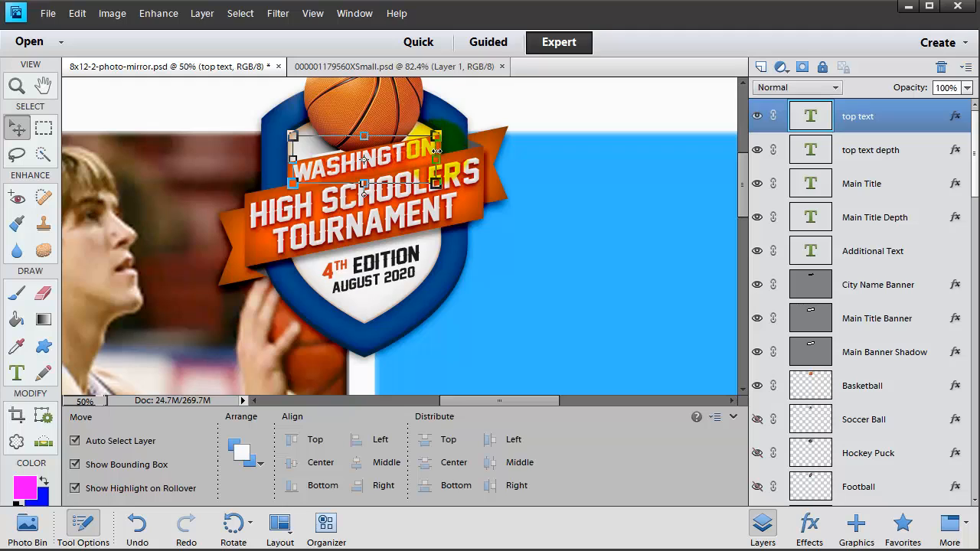
Stretch the WASHINGTON top text to about 101% width and skew its far end slightly upward to follow the banner.
{"action": "left_click_drag", "start_coordinate": [439, 161], "coordinate": [440, 158]}
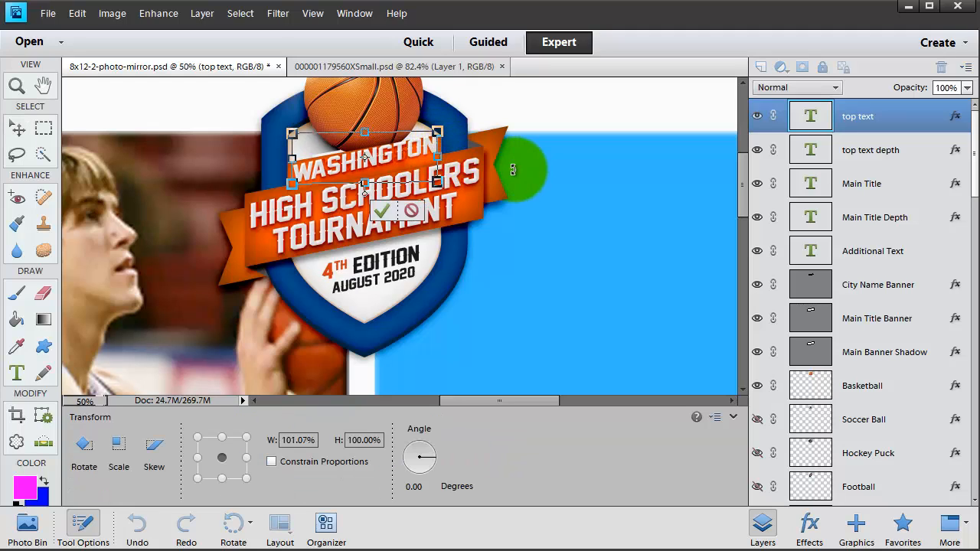
{"action": "scroll", "coordinate": [904, 291], "scroll_direction": "down", "scroll_amount": 5}
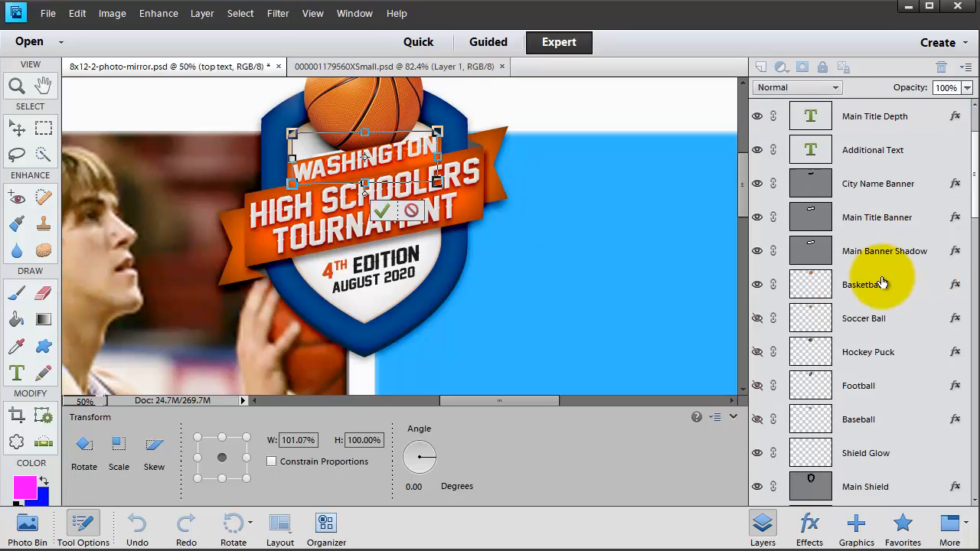
{"action": "key", "text": "Return"}
{"action": "scroll", "coordinate": [851, 291], "scroll_direction": "up", "scroll_amount": 5}
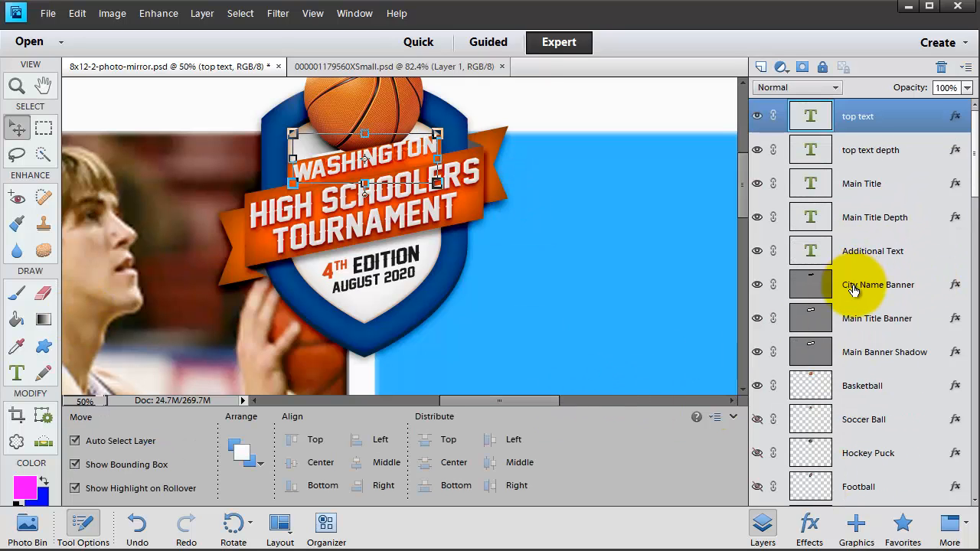
Skew the City Name Banner's end beside the letter N slightly upward, at about 100.5% width.
{"action": "left_click", "coordinate": [842, 291]}
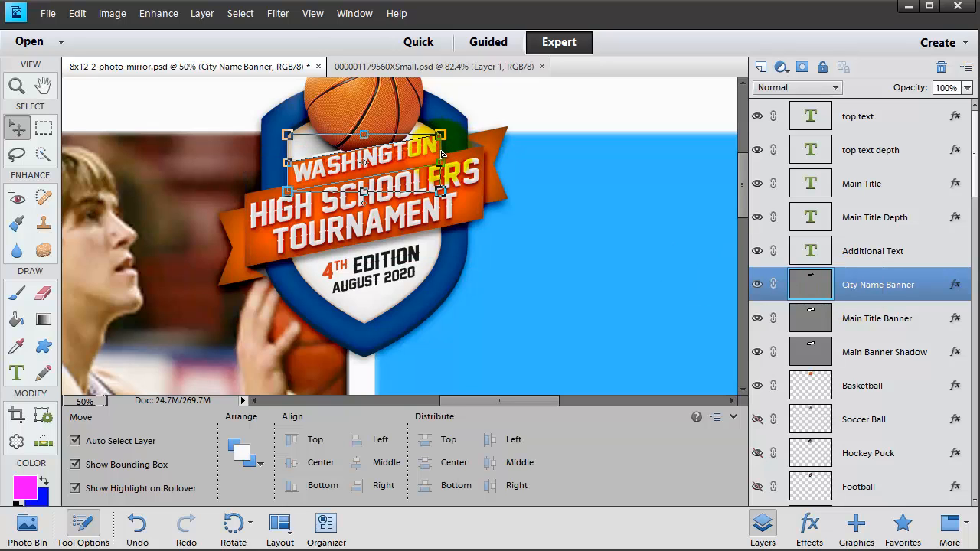
{"action": "left_click_drag", "start_coordinate": [442, 155], "coordinate": [443, 147]}
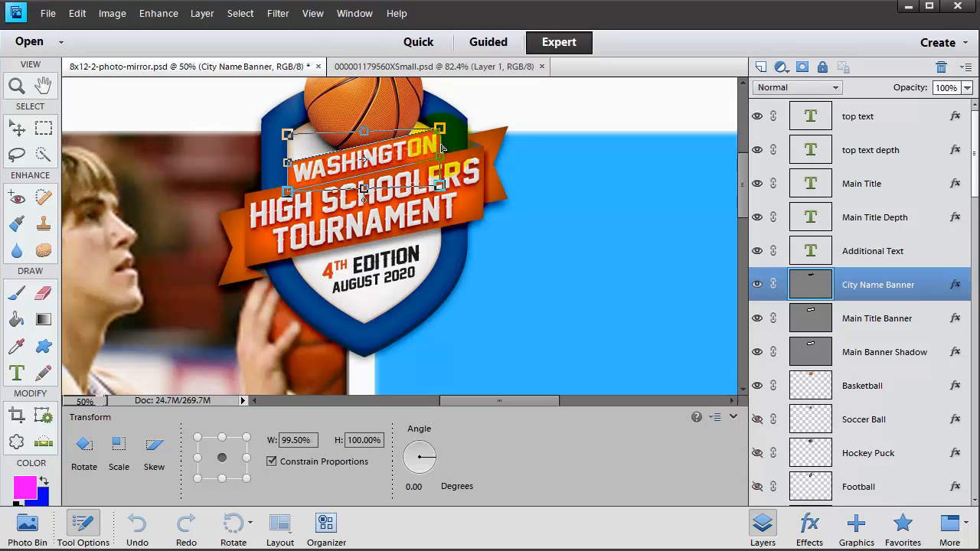
{"action": "left_click_drag", "start_coordinate": [444, 149], "coordinate": [442, 150]}
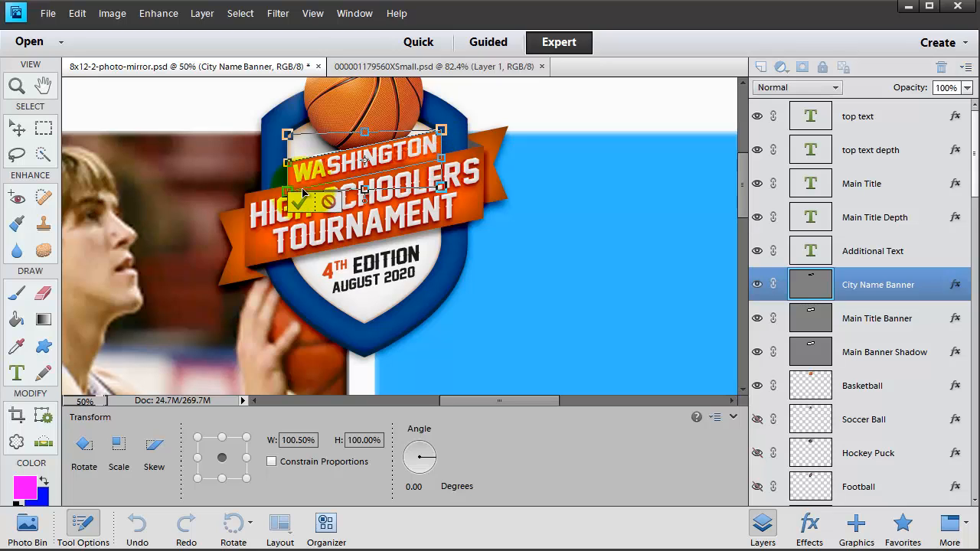
{"action": "left_click", "coordinate": [301, 204]}
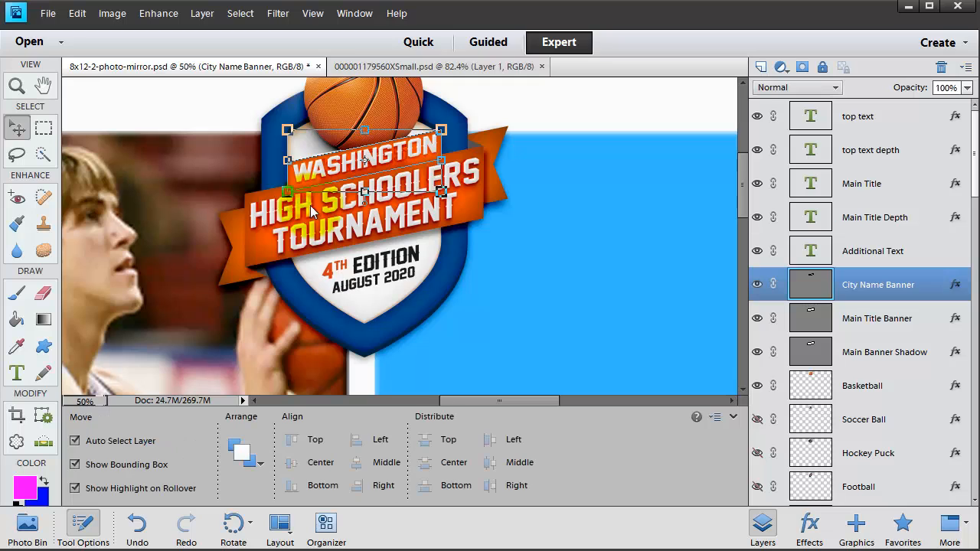
{"action": "left_click", "coordinate": [880, 280]}
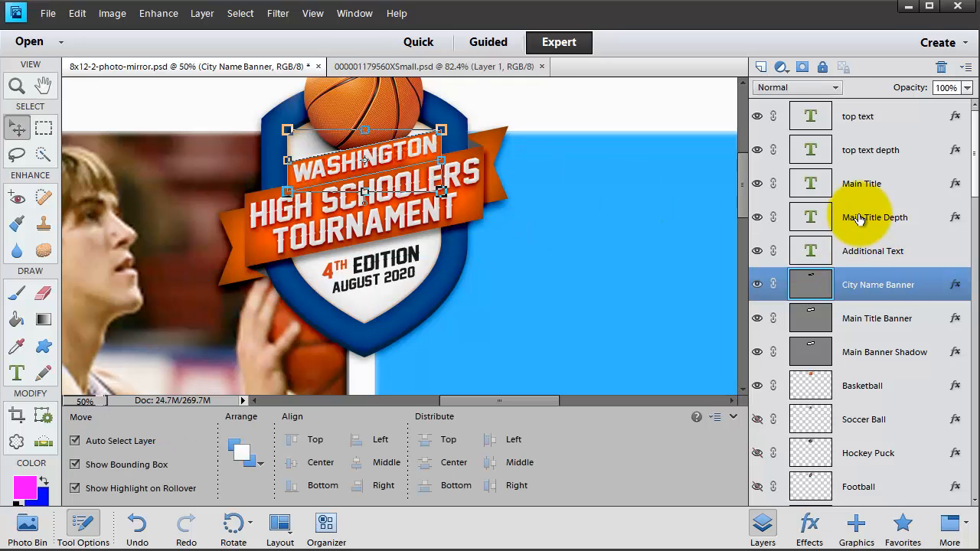
Hide the top text layer and replace the top text depth layer's wording with WASHINGTON.
{"action": "left_click", "coordinate": [856, 153]}
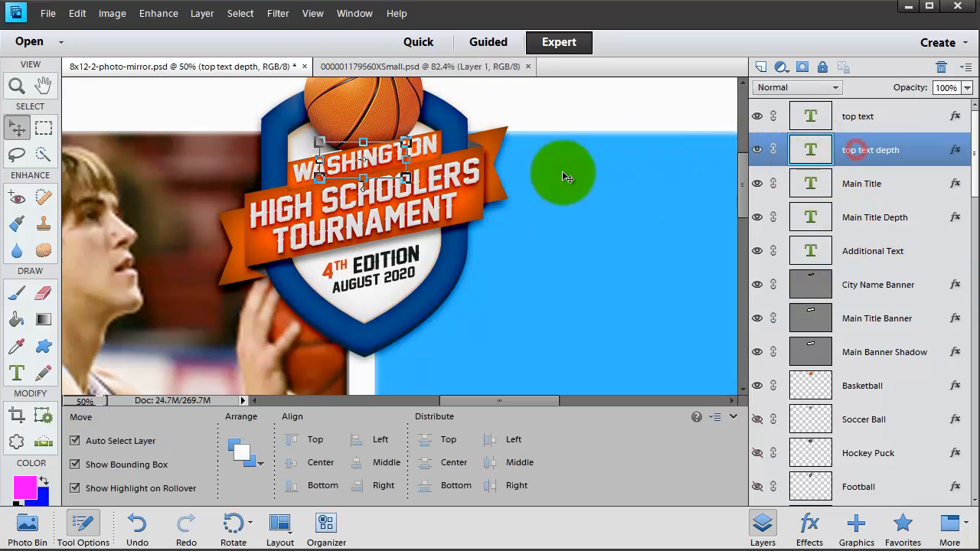
{"action": "left_click", "coordinate": [758, 117]}
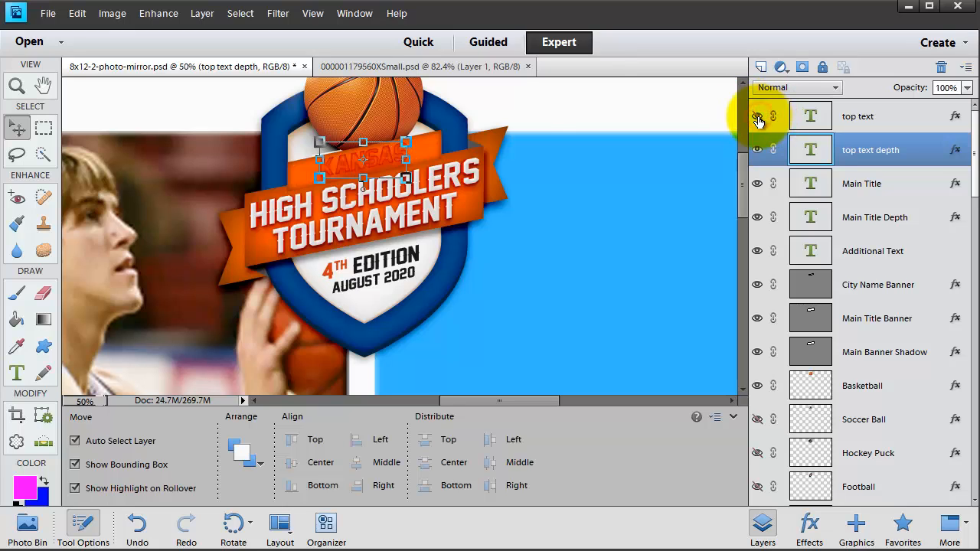
{"action": "left_click", "coordinate": [18, 373]}
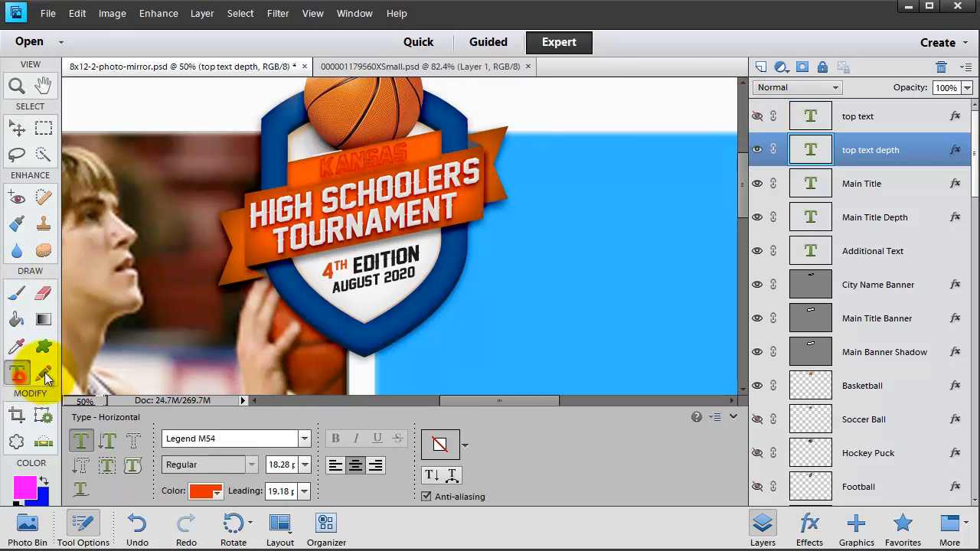
{"action": "left_click", "coordinate": [382, 153]}
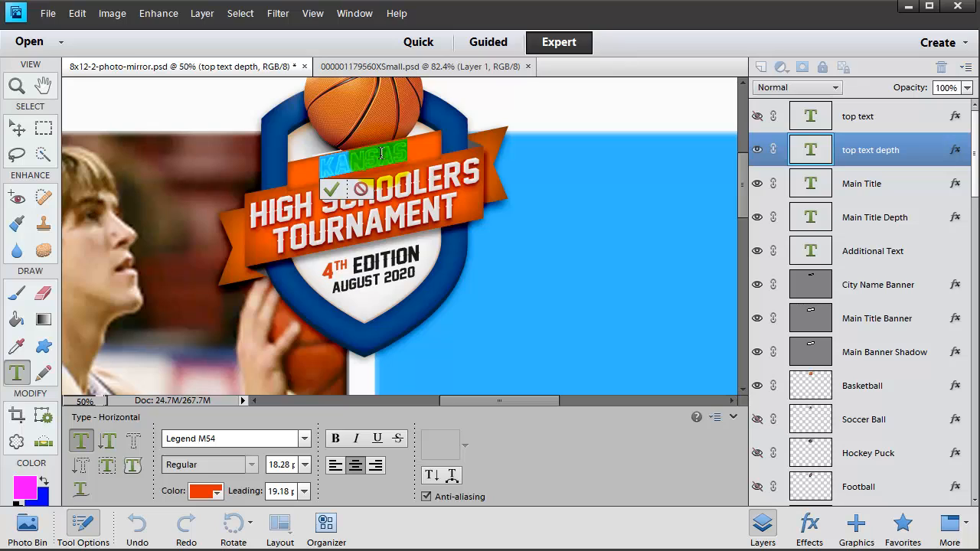
{"action": "type", "text": "WASHING"}
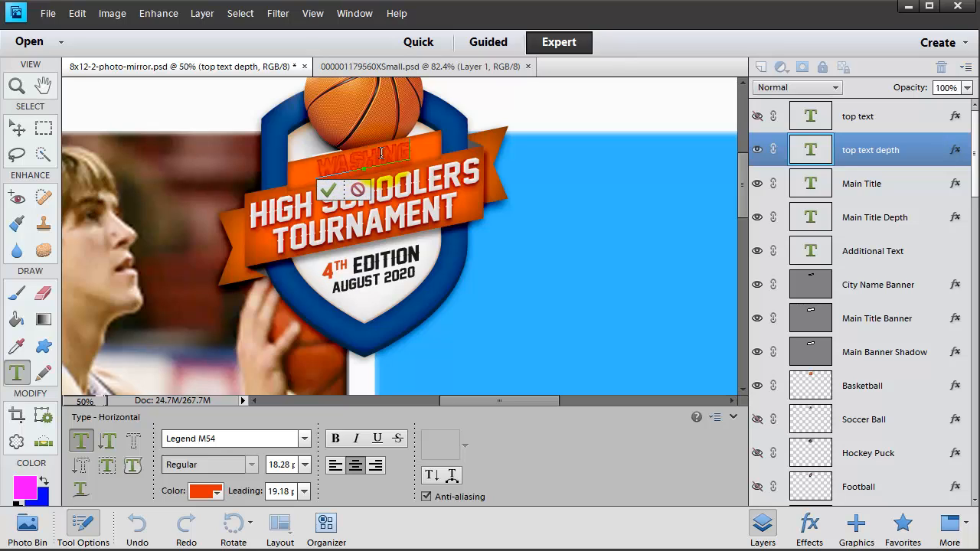
{"action": "type", "text": "TON"}
Recolour the whole WASHINGTON depth lettering with the yellow swatch.
{"action": "key", "text": "ctrl+a"}
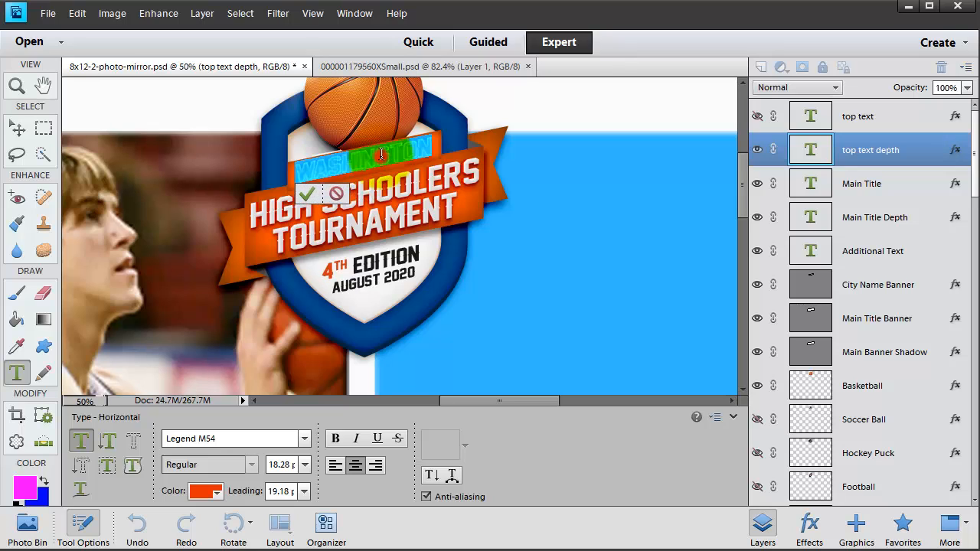
{"action": "left_click", "coordinate": [199, 494]}
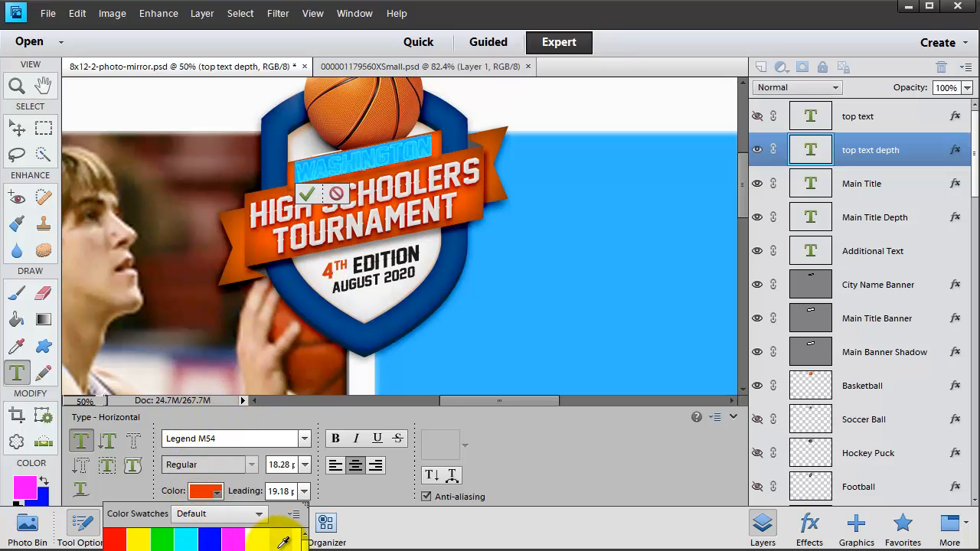
{"action": "left_click", "coordinate": [150, 539]}
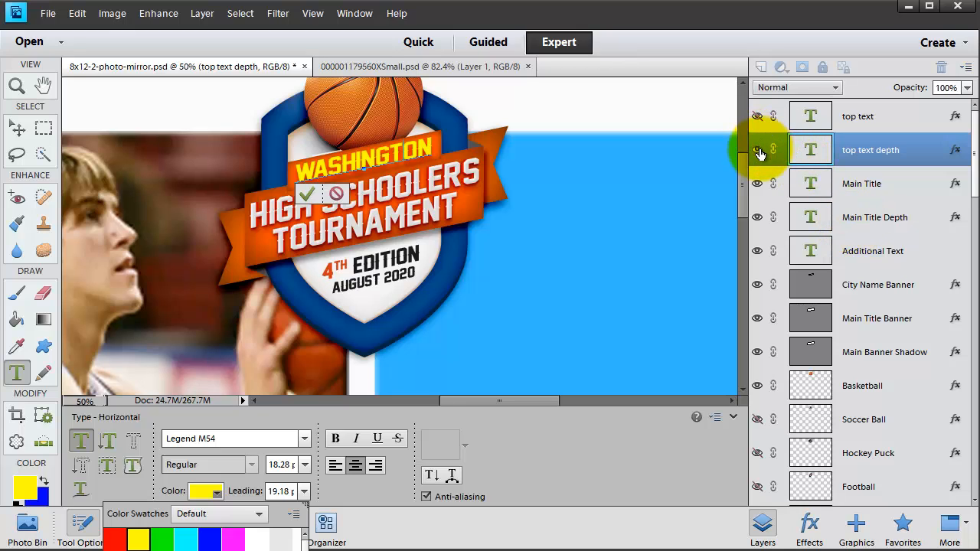
Briefly hide the Main Title layer to view its depth text, and show the top text layer again.
{"action": "left_click", "coordinate": [759, 154]}
{"action": "left_click", "coordinate": [762, 190]}
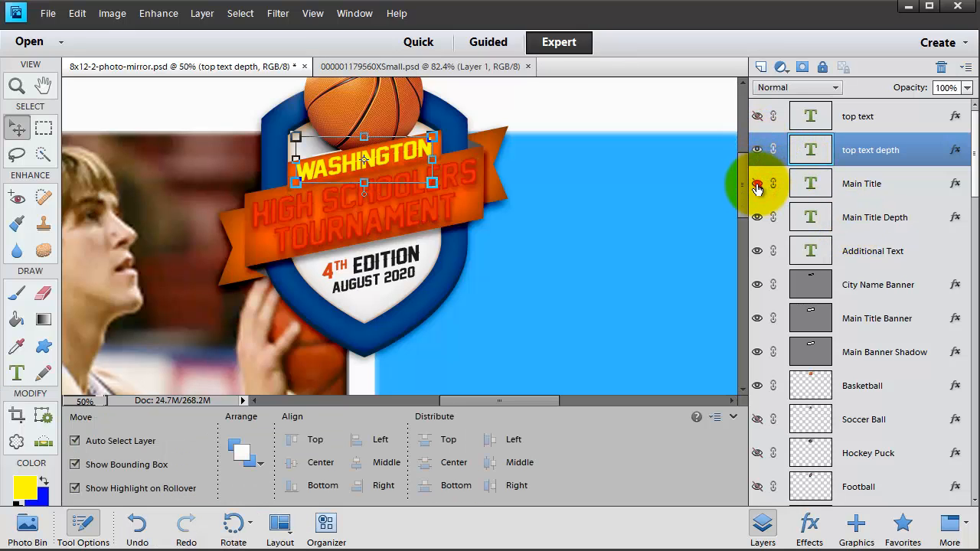
{"action": "left_click", "coordinate": [758, 186]}
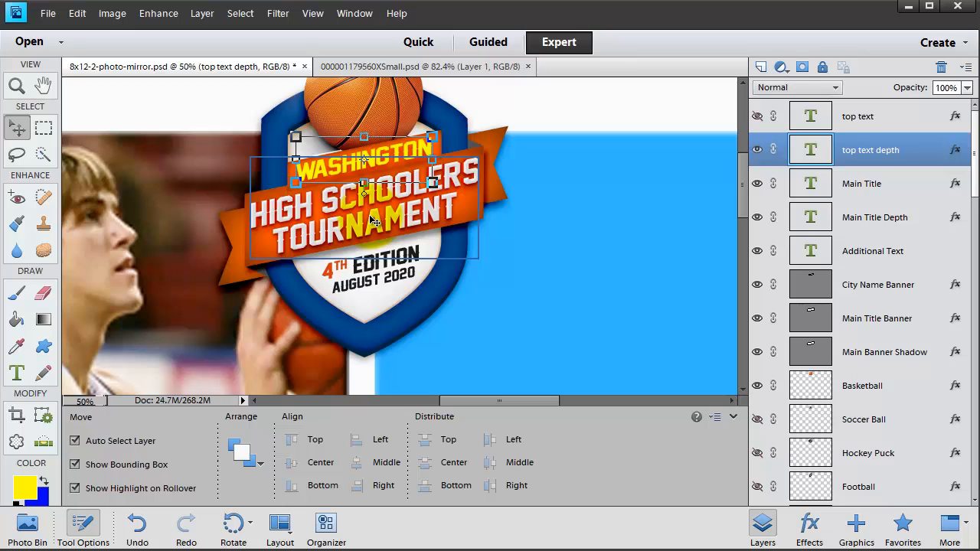
{"action": "left_click", "coordinate": [430, 216]}
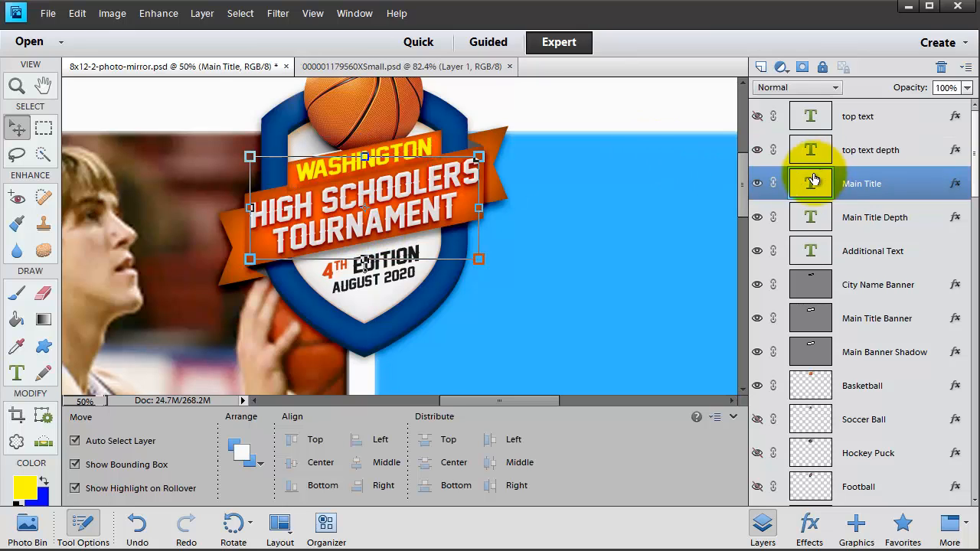
{"action": "left_click", "coordinate": [757, 116]}
{"action": "left_click", "coordinate": [756, 150]}
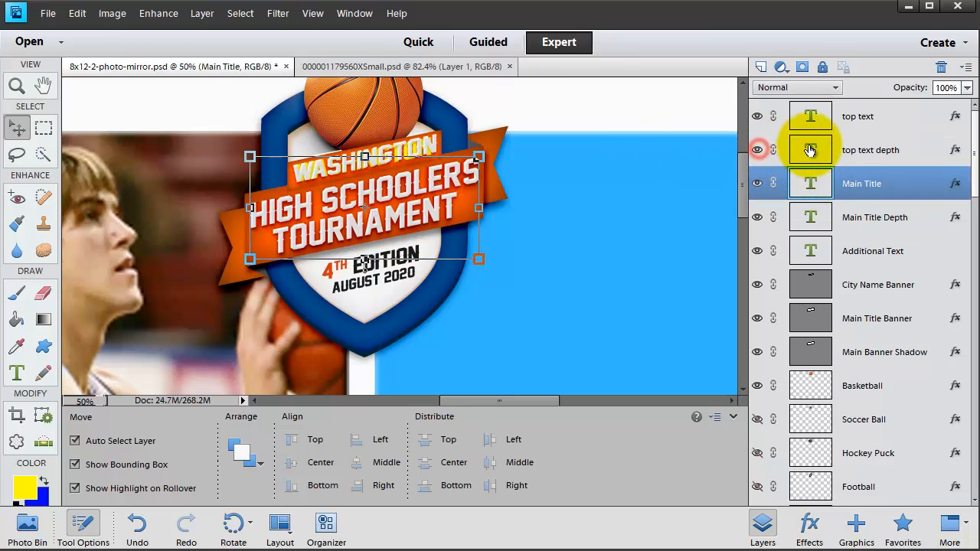
Try to colour the top text depth lettering with #004d89, sampled from the shield's blue border.
{"action": "left_click", "coordinate": [809, 150]}
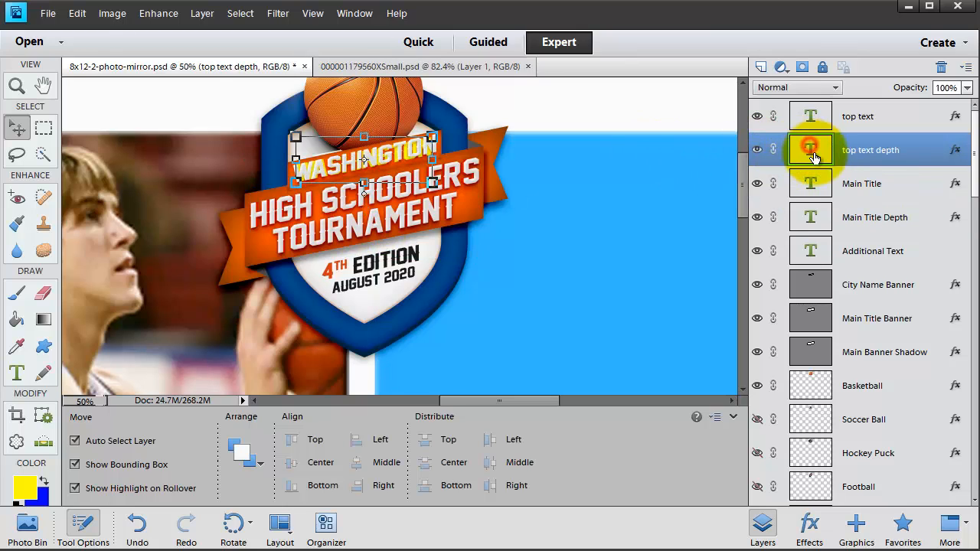
{"action": "left_click", "coordinate": [44, 482]}
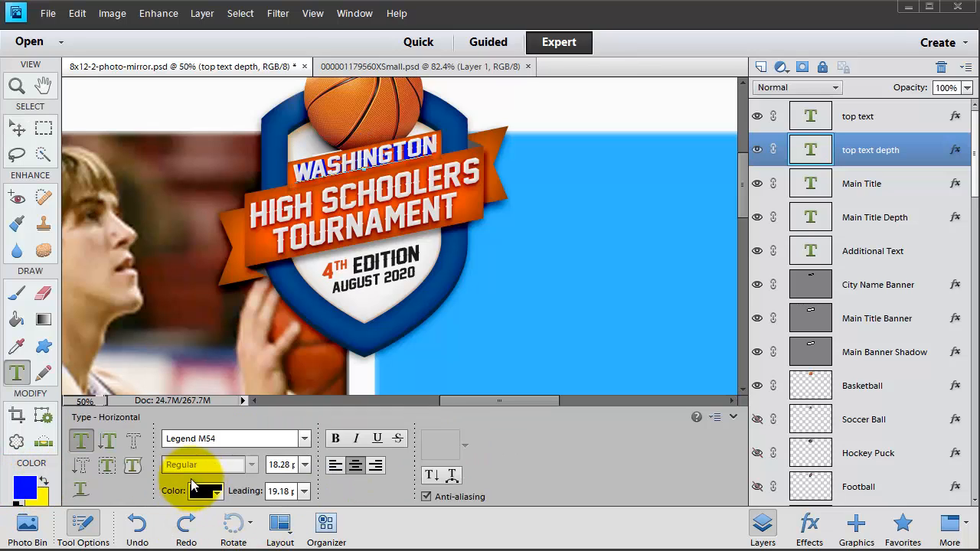
{"action": "left_click", "coordinate": [204, 494]}
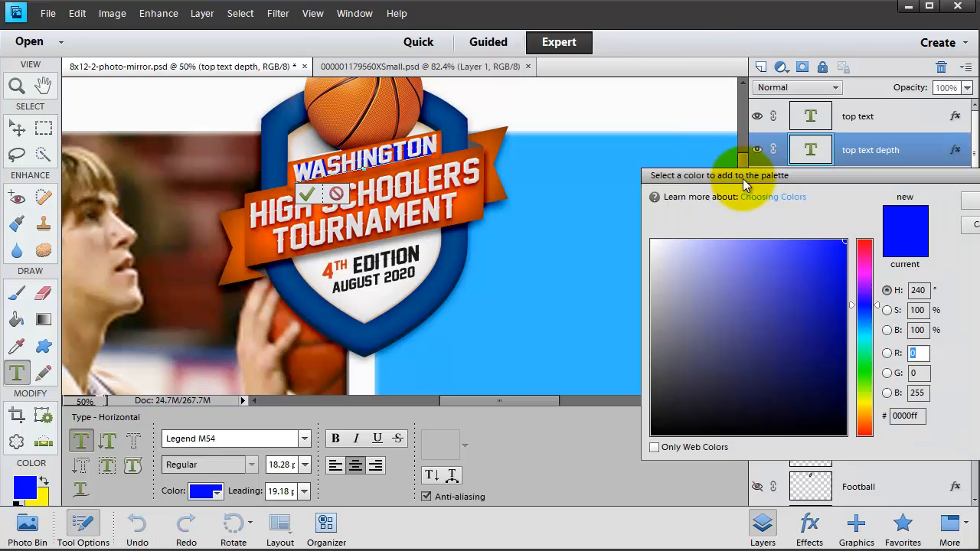
{"action": "left_click_drag", "start_coordinate": [746, 179], "coordinate": [613, 127]}
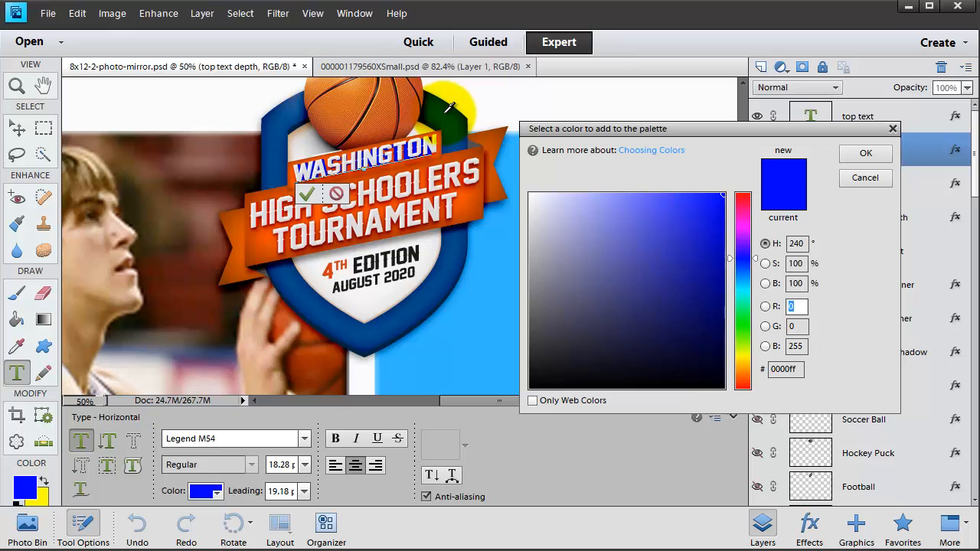
{"action": "left_click", "coordinate": [456, 111]}
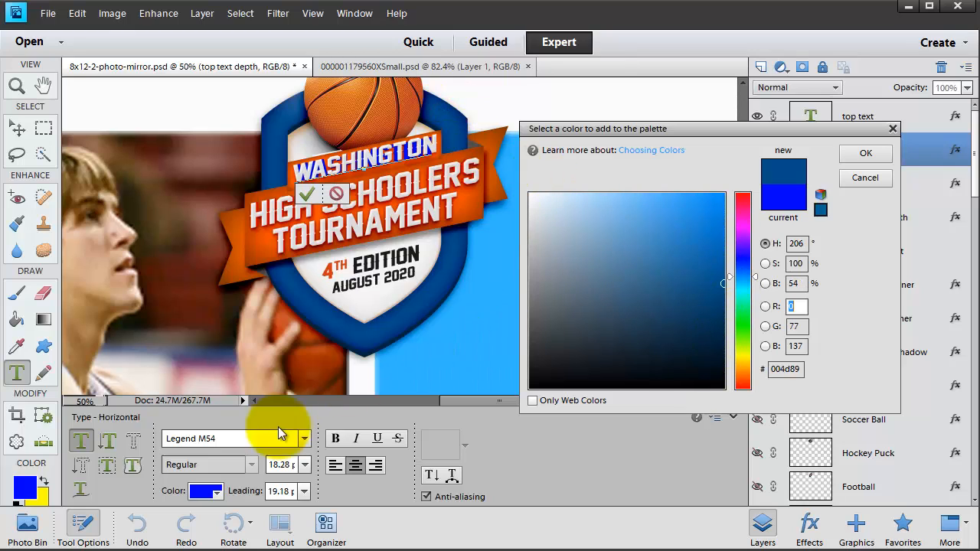
{"action": "left_click", "coordinate": [866, 153]}
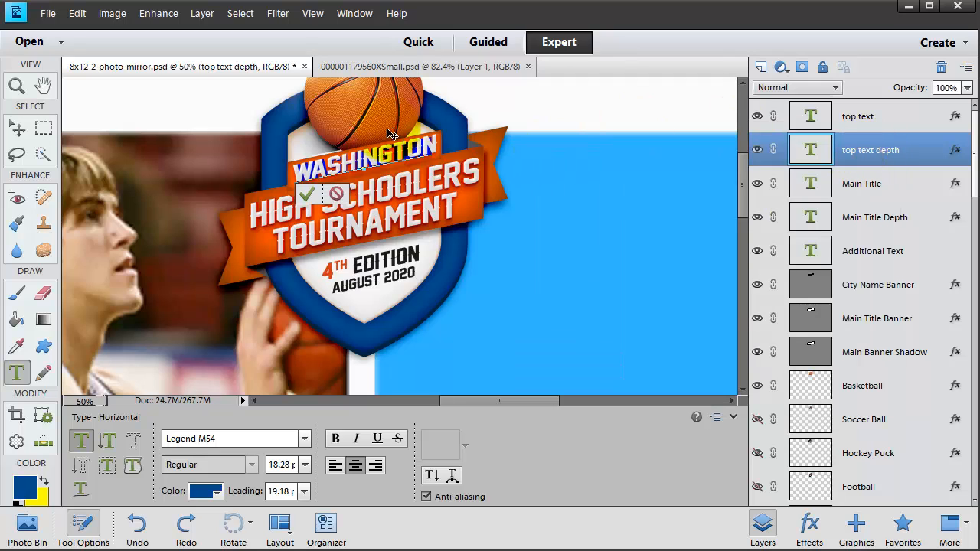
Hide the top text layer and recolour the whole WASHINGTON depth lettering dark blue, #000091.
{"action": "double_click", "coordinate": [392, 148]}
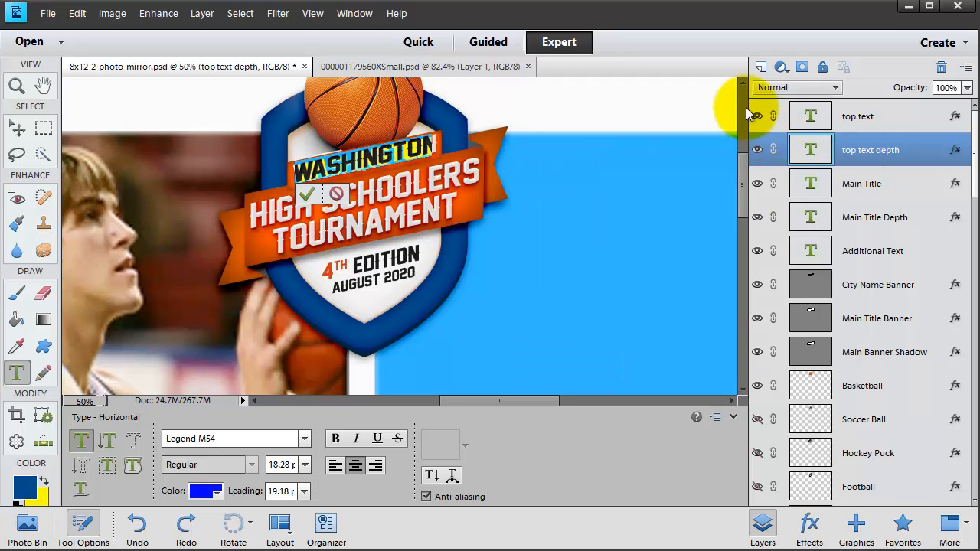
{"action": "left_click", "coordinate": [754, 117]}
{"action": "left_click", "coordinate": [761, 117]}
{"action": "left_click", "coordinate": [198, 493]}
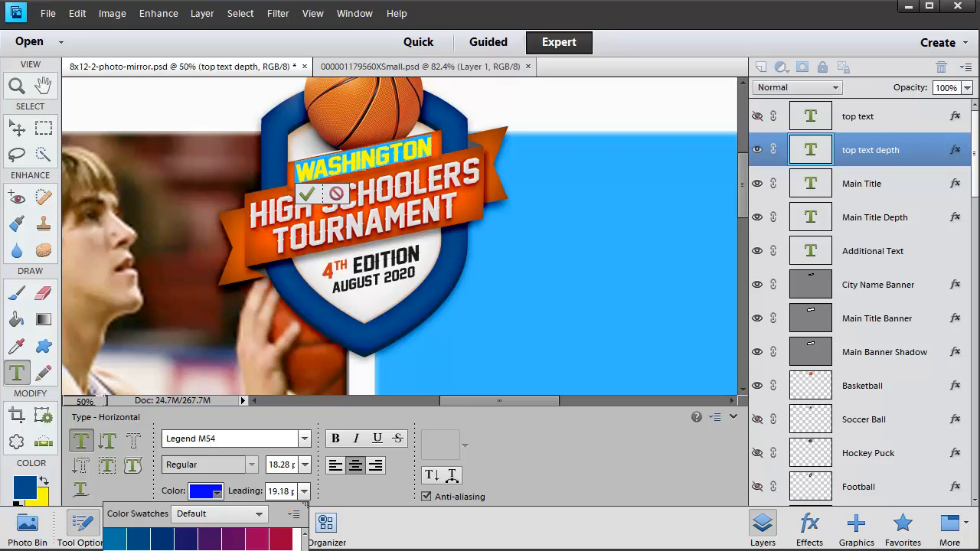
{"action": "left_click", "coordinate": [295, 548]}
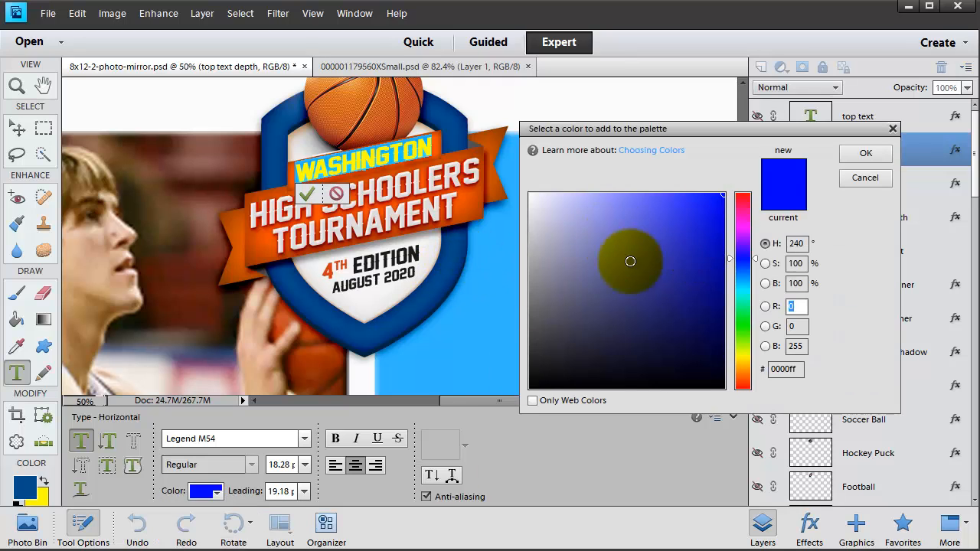
{"action": "left_click", "coordinate": [724, 277]}
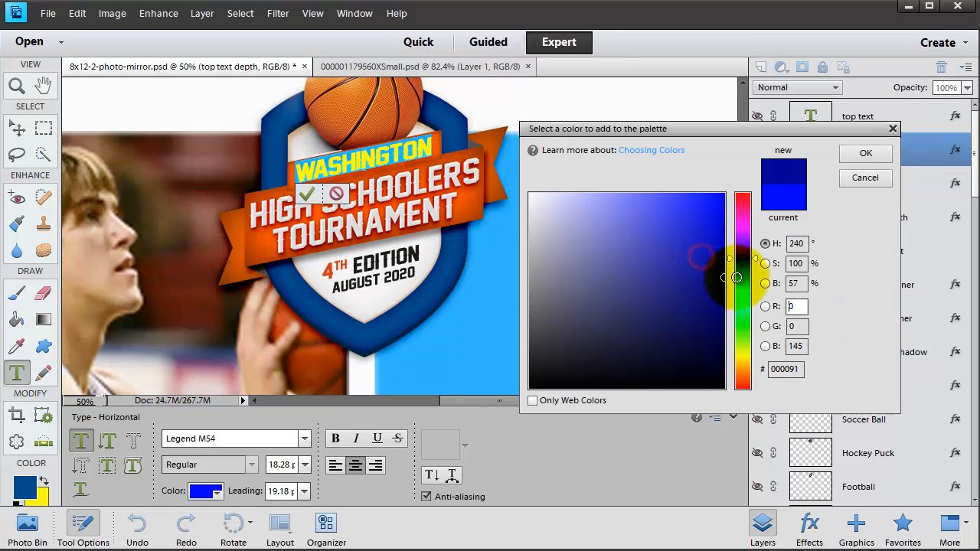
{"action": "left_click", "coordinate": [851, 159]}
{"action": "left_click", "coordinate": [802, 152]}
{"action": "key", "text": "v"}
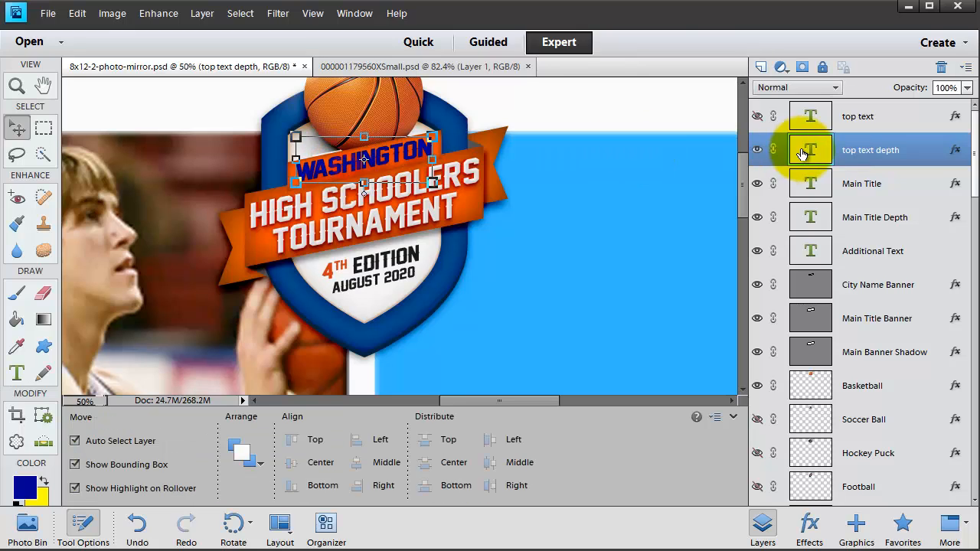
Show the top text layer again and stretch the WASHINGTON depth lettering at both ends to about 105% width.
{"action": "left_click", "coordinate": [763, 122]}
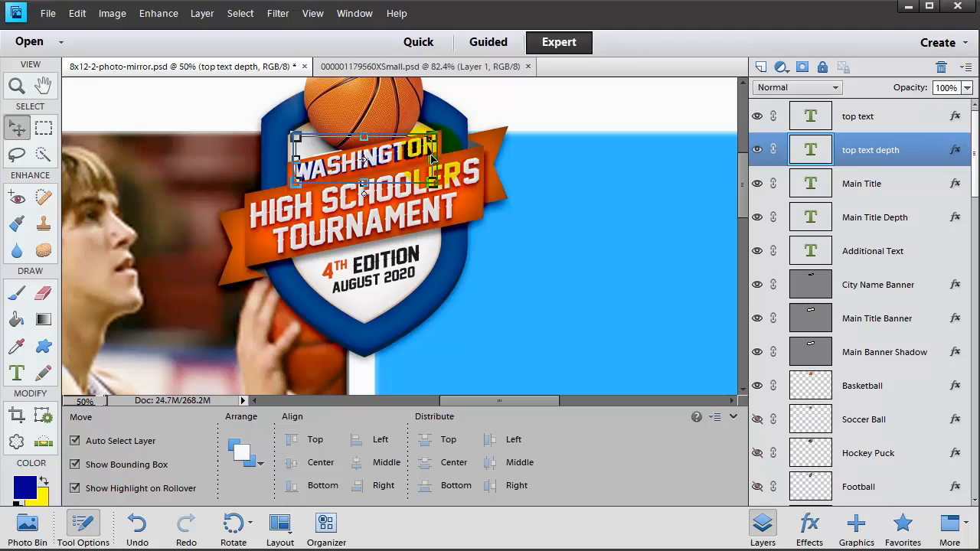
{"action": "left_click_drag", "start_coordinate": [436, 161], "coordinate": [441, 160]}
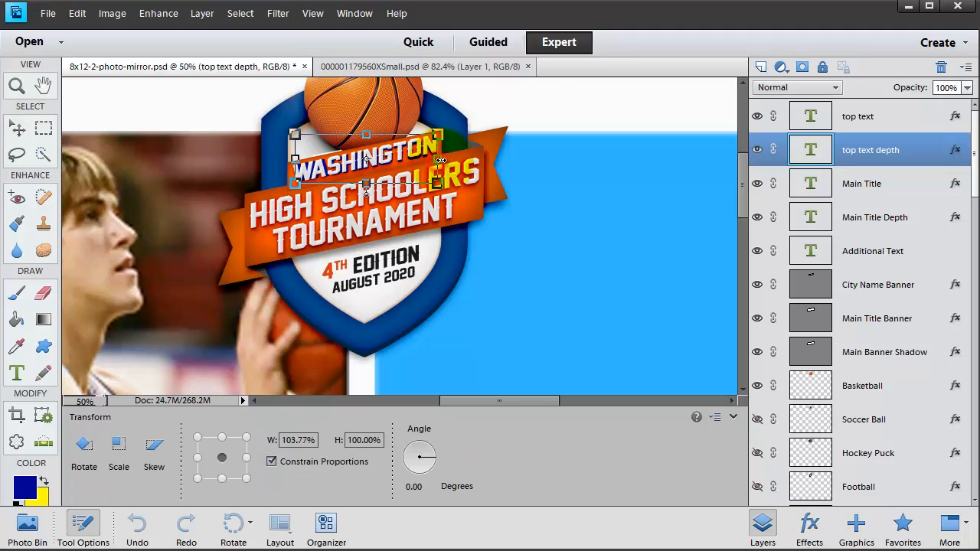
{"action": "left_click_drag", "start_coordinate": [295, 159], "coordinate": [292, 158]}
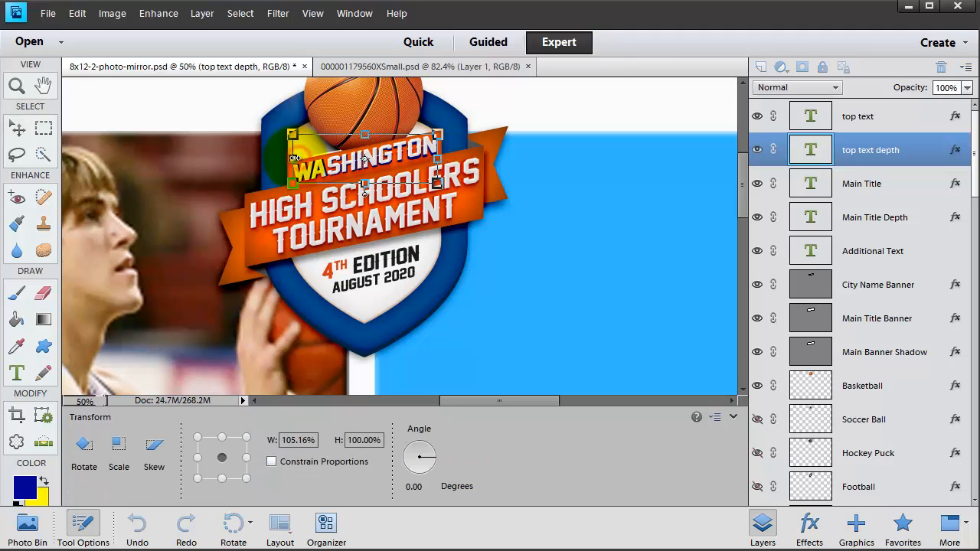
{"action": "key", "text": "Return"}
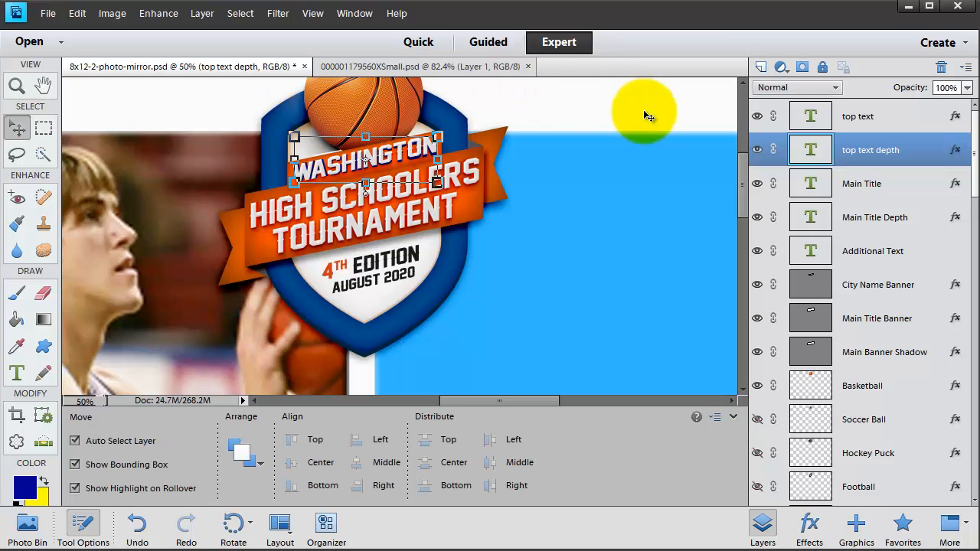
Hide the top text depth and Main Title Depth layers.
{"action": "left_click", "coordinate": [757, 150]}
{"action": "left_click", "coordinate": [329, 203]}
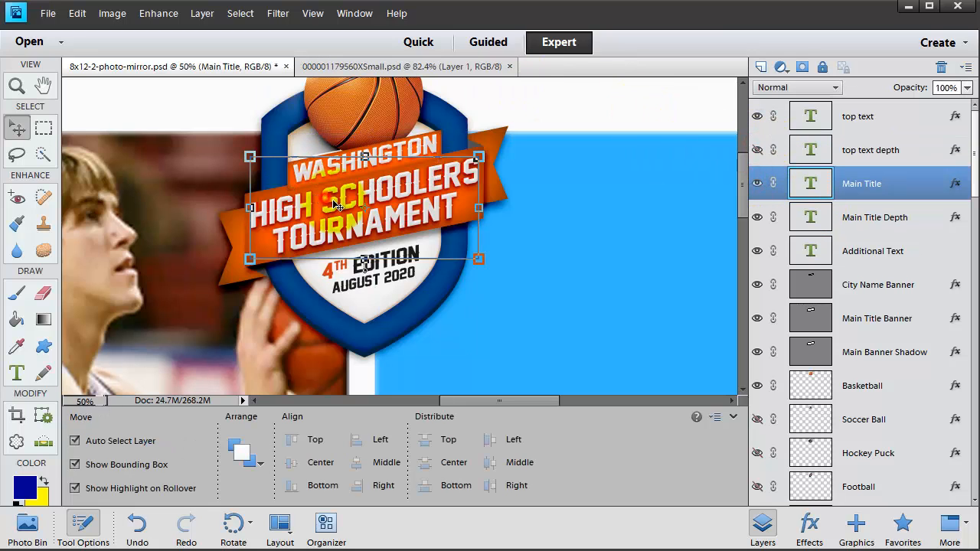
{"action": "left_click", "coordinate": [758, 219]}
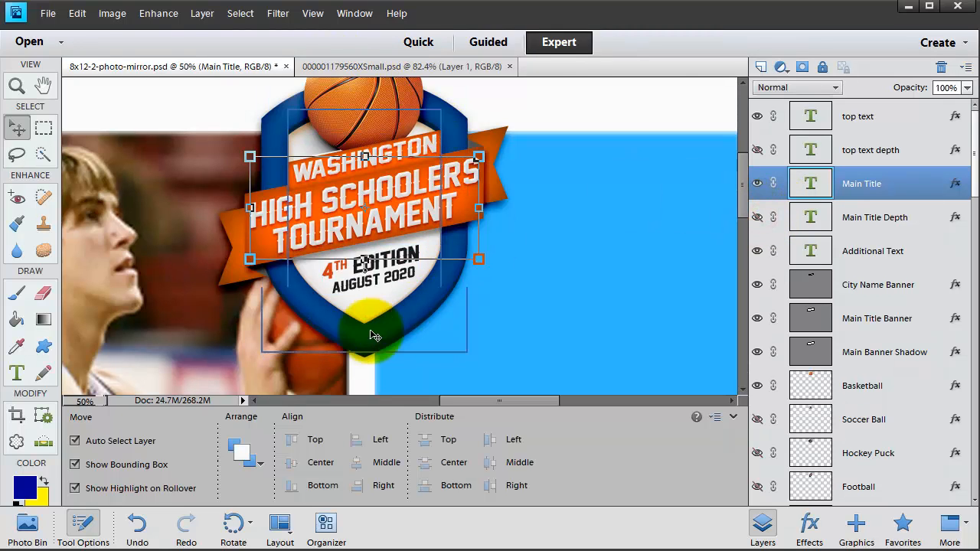
Recolour the words EDITION and AUGUST 2020 in the Additional Text layer dark blue, leaving out 4TH.
{"action": "left_click", "coordinate": [354, 290]}
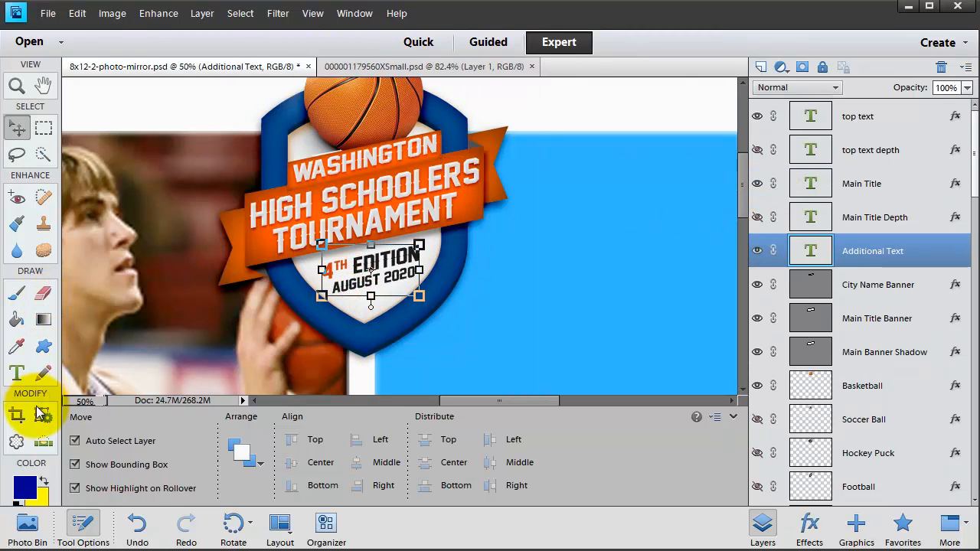
{"action": "left_click", "coordinate": [16, 373]}
{"action": "left_click_drag", "start_coordinate": [353, 261], "coordinate": [422, 273]}
{"action": "left_click", "coordinate": [349, 270]}
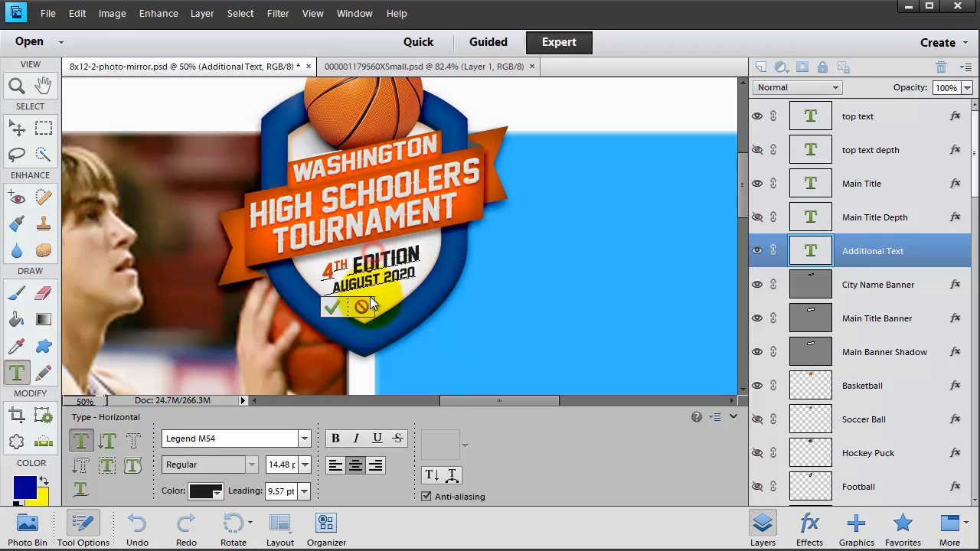
{"action": "left_click_drag", "start_coordinate": [353, 265], "coordinate": [433, 278]}
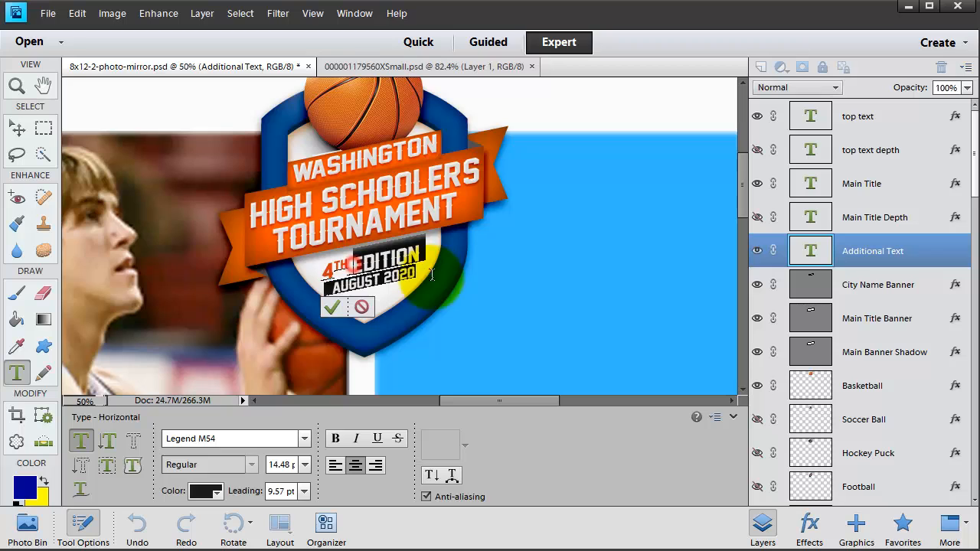
{"action": "left_click", "coordinate": [198, 491]}
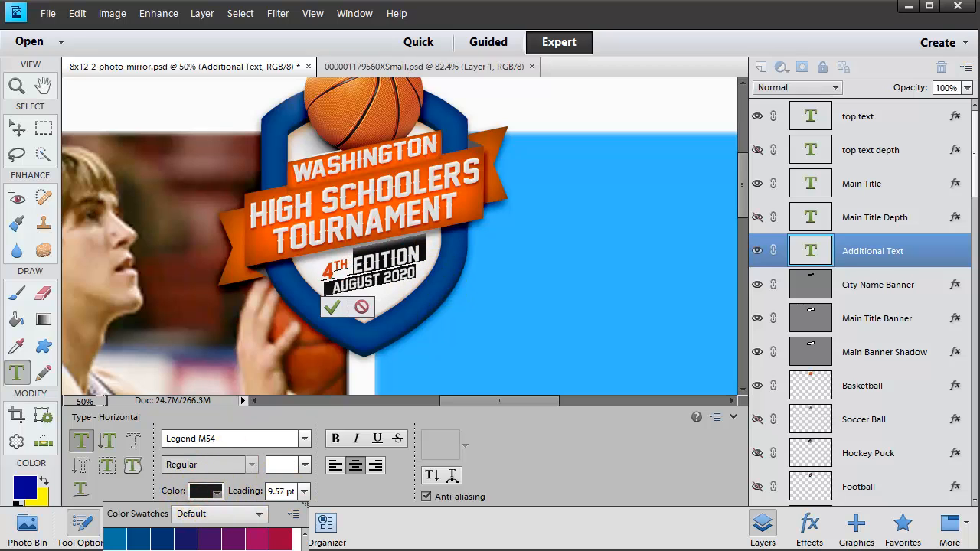
{"action": "left_click", "coordinate": [297, 548]}
{"action": "left_click", "coordinate": [744, 261]}
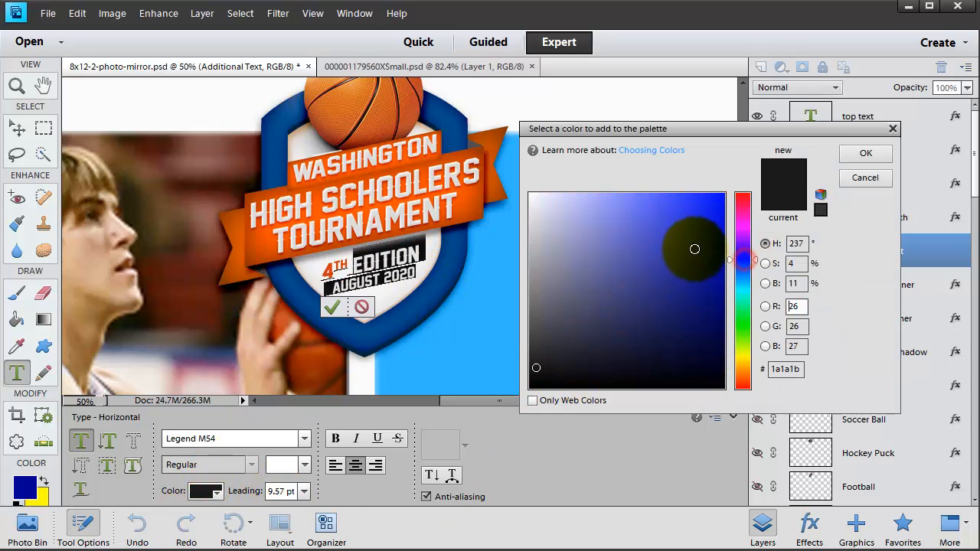
{"action": "left_click", "coordinate": [695, 249]}
{"action": "left_click", "coordinate": [866, 153]}
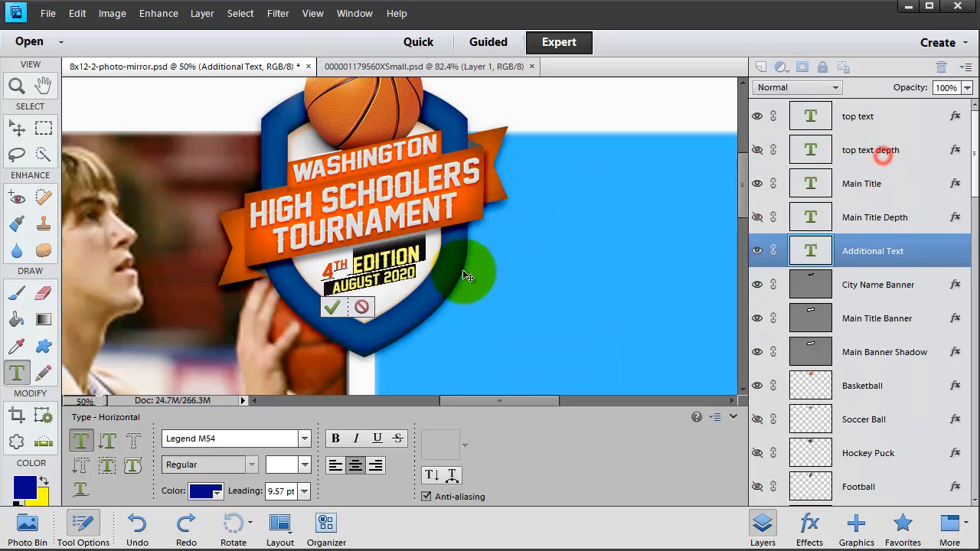
{"action": "left_click", "coordinate": [400, 265]}
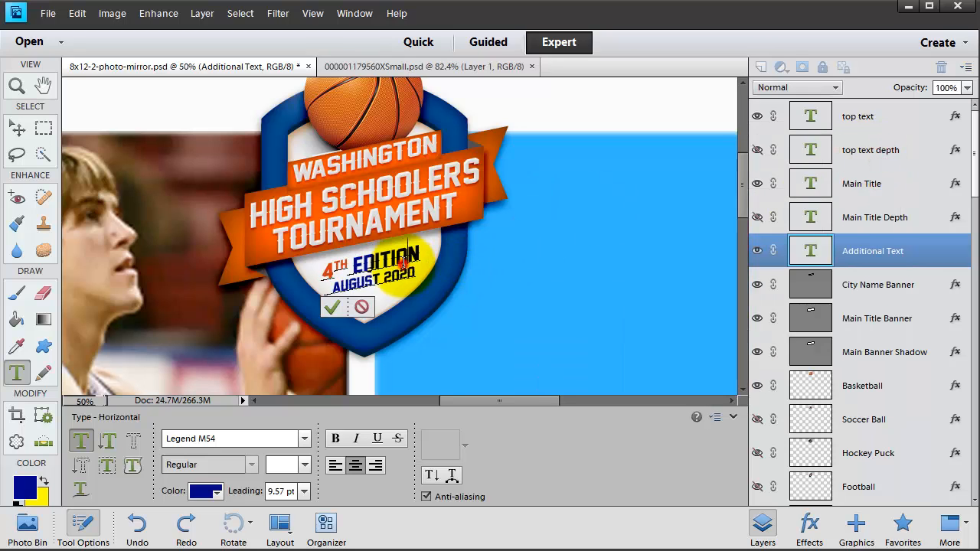
{"action": "key", "text": "Escape"}
{"action": "key", "text": "v"}
Recolour the Right & Left Corner layer's ribbon folds with orange #ed4f00, sampled from the main title banner.
{"action": "left_click", "coordinate": [470, 142]}
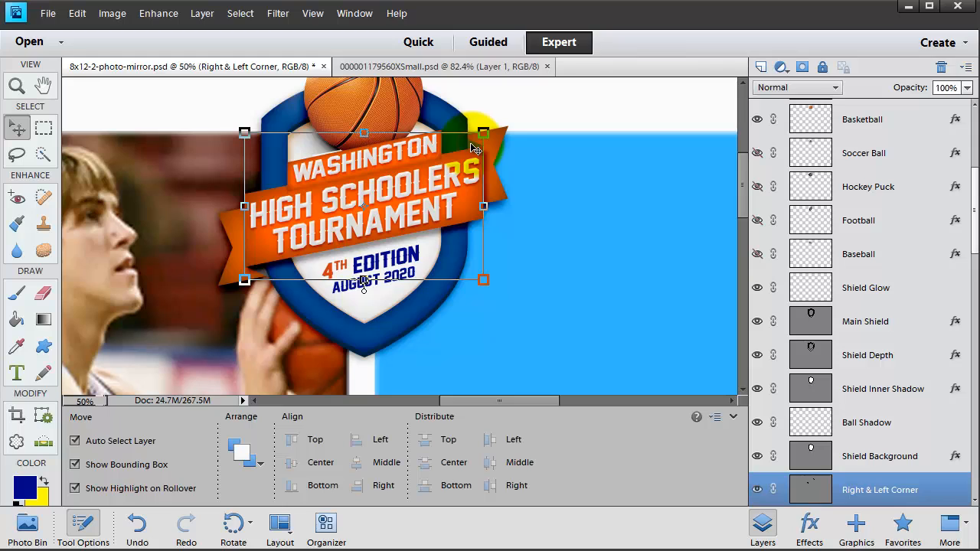
{"action": "scroll", "coordinate": [856, 491], "scroll_direction": "down", "scroll_amount": 2}
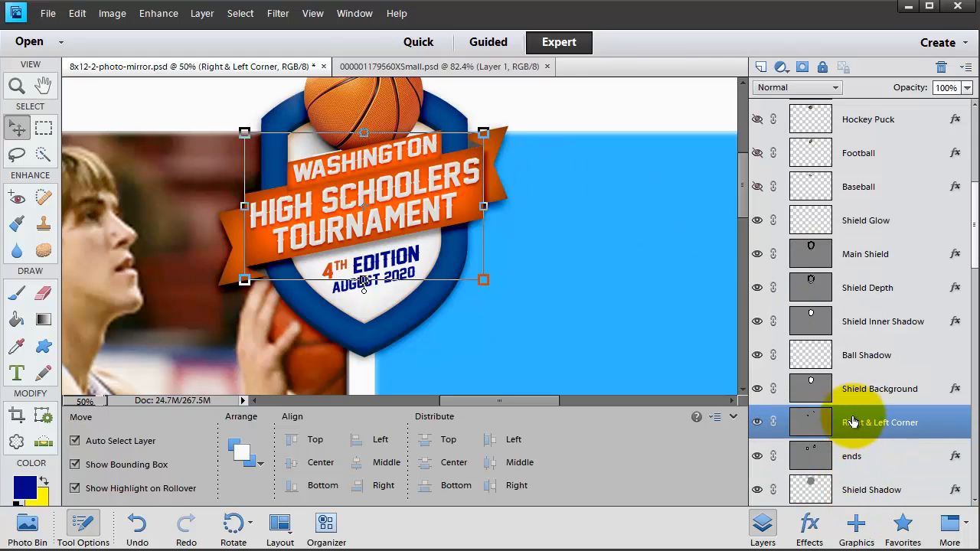
{"action": "double_click", "coordinate": [806, 422]}
{"action": "left_click", "coordinate": [449, 249]}
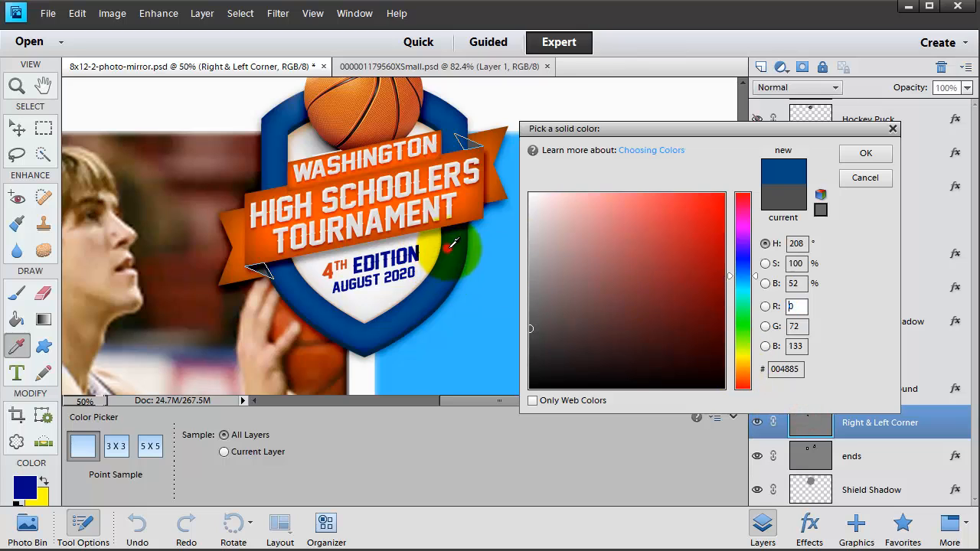
{"action": "left_click_drag", "start_coordinate": [715, 296], "coordinate": [733, 343]}
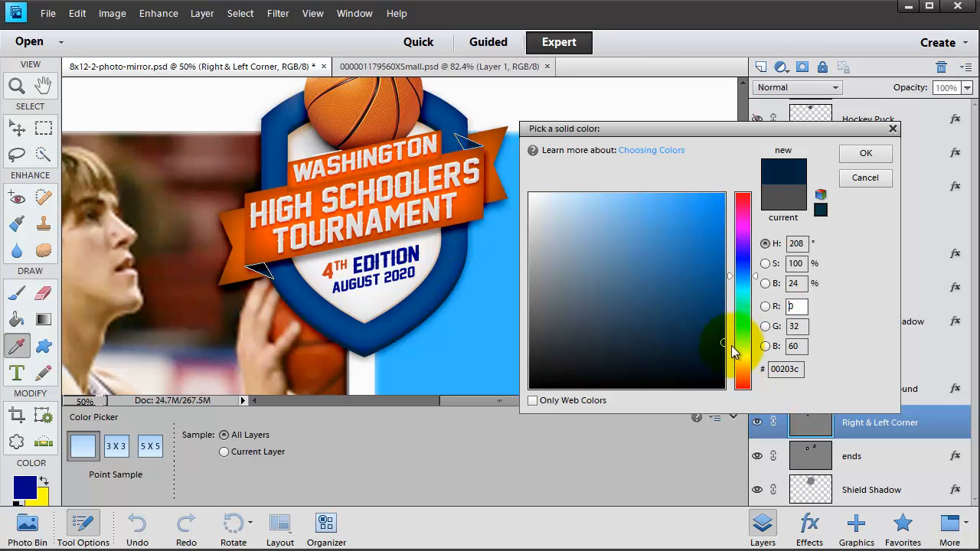
{"action": "left_click", "coordinate": [465, 198]}
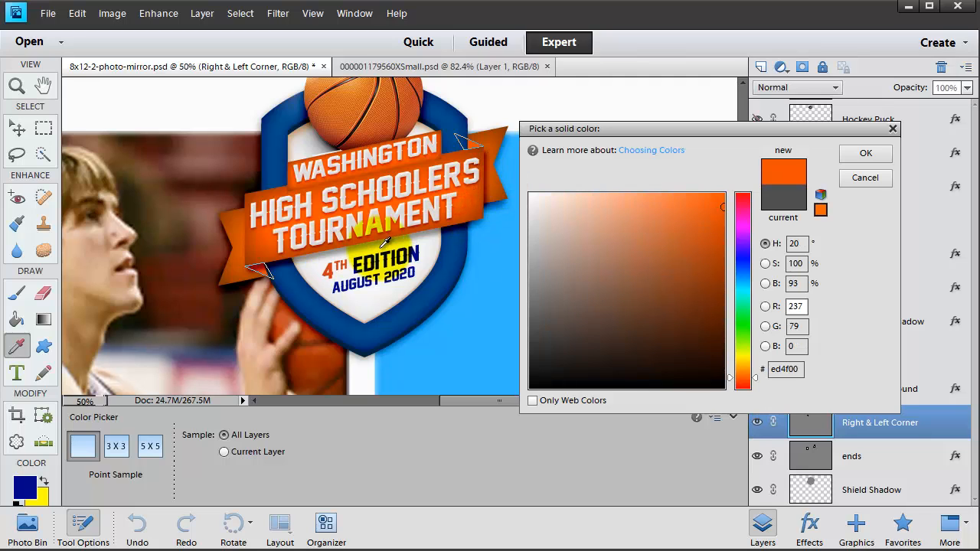
{"action": "left_click", "coordinate": [864, 152]}
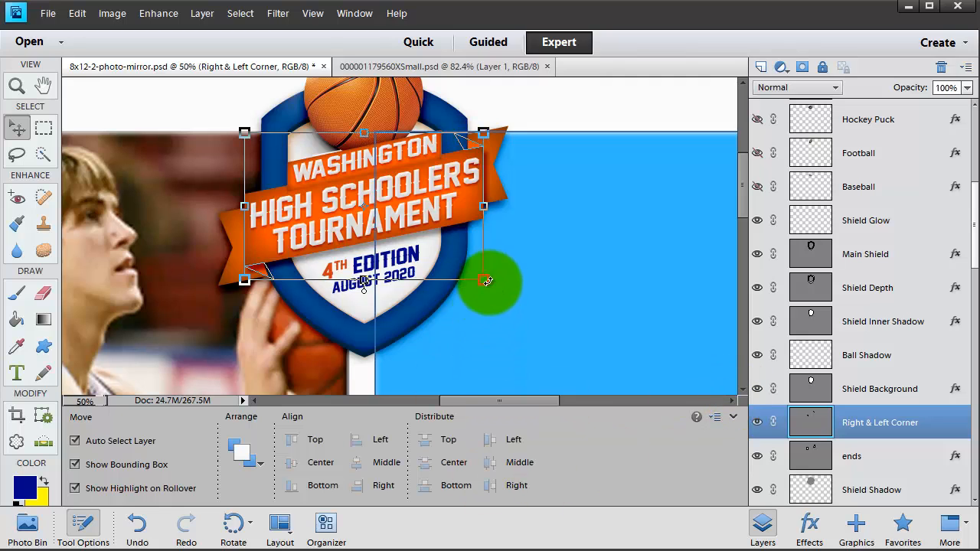
Set the Color Fill 1 layer clipped to the Brush layer to dark blue #003f7f, sampled from the badge's shield.
{"action": "scroll", "coordinate": [505, 283], "scroll_direction": "down", "scroll_amount": 2}
{"action": "scroll", "coordinate": [504, 278], "scroll_direction": "up", "scroll_amount": 2}
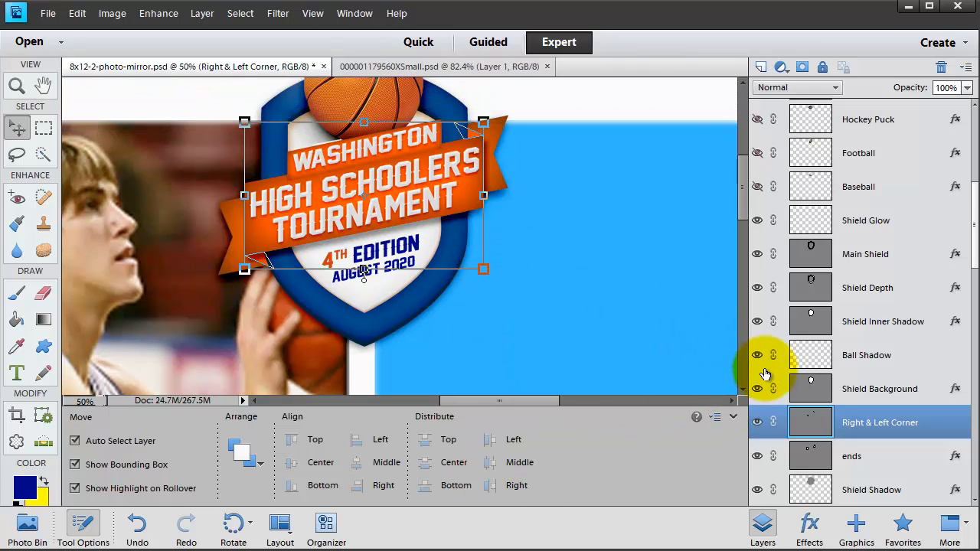
{"action": "key", "text": "ctrl+0"}
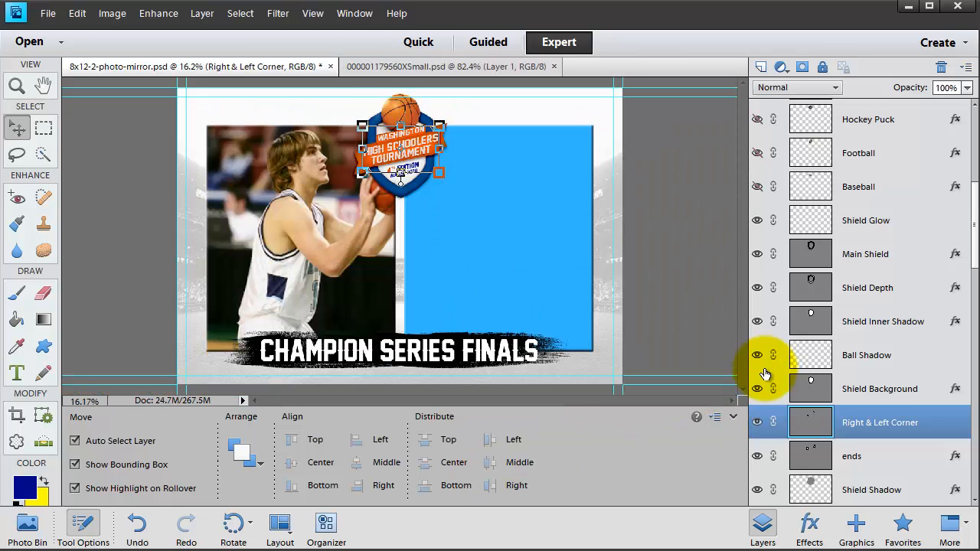
{"action": "left_click", "coordinate": [657, 306]}
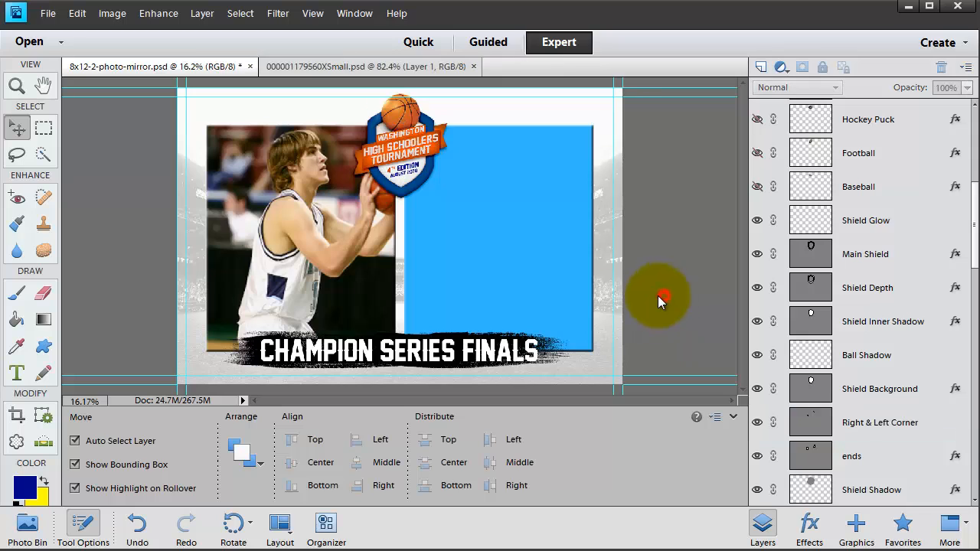
{"action": "left_click", "coordinate": [376, 343]}
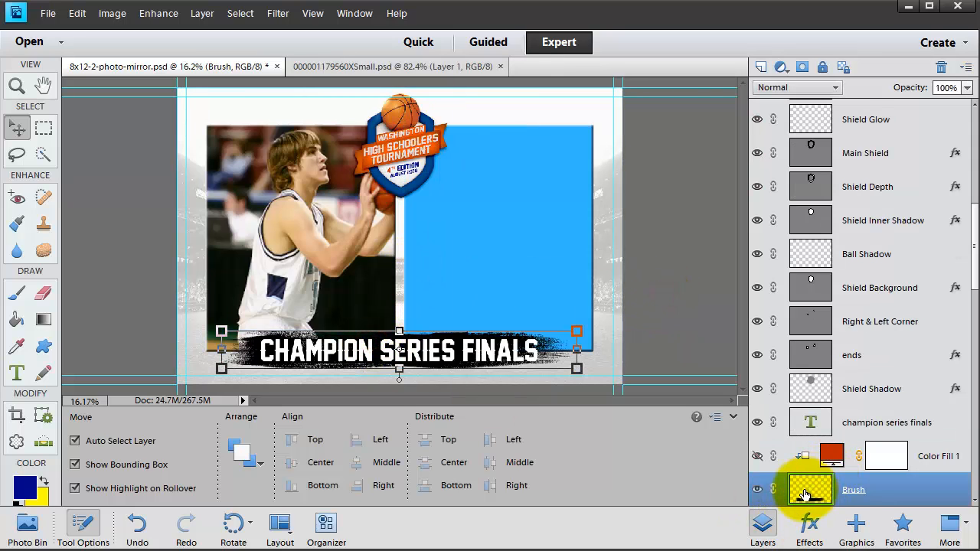
{"action": "double_click", "coordinate": [832, 455]}
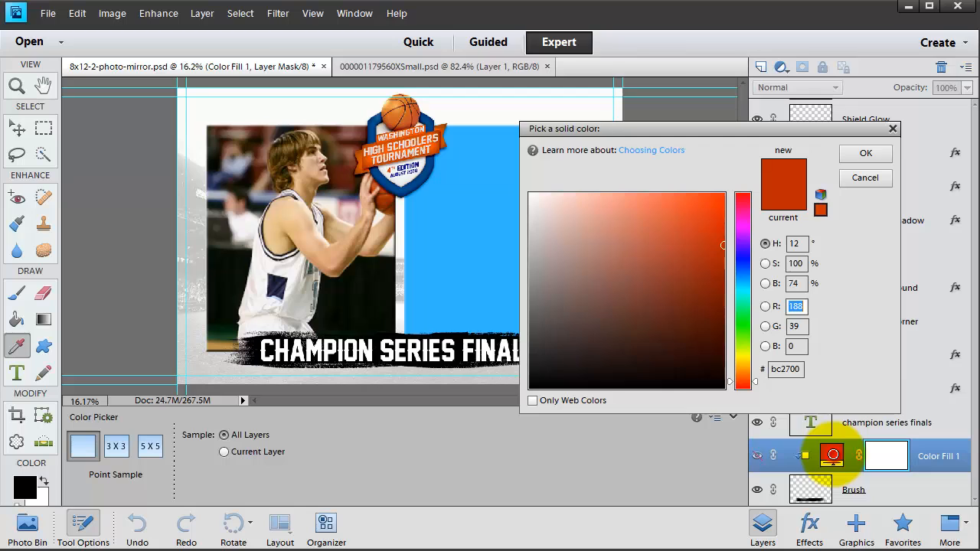
{"action": "left_click", "coordinate": [430, 173]}
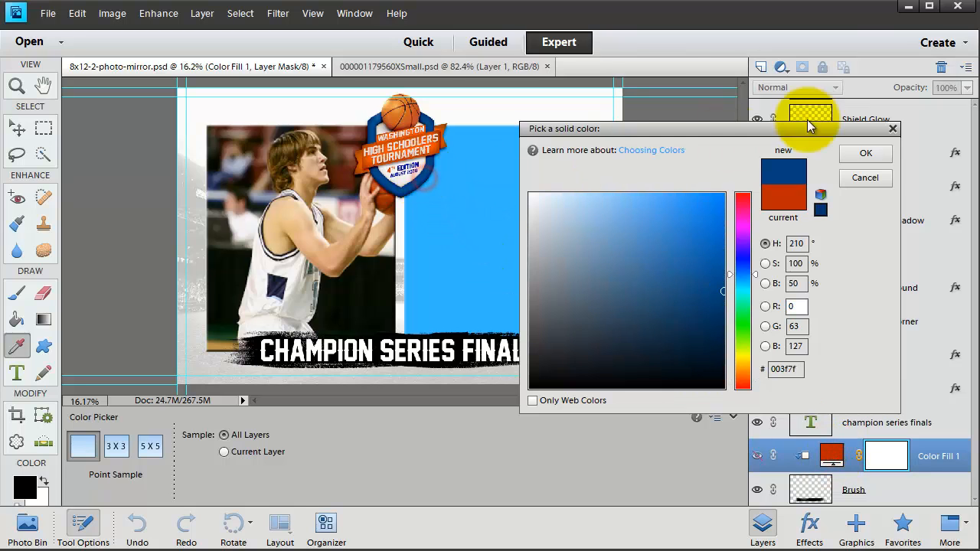
{"action": "left_click", "coordinate": [873, 163]}
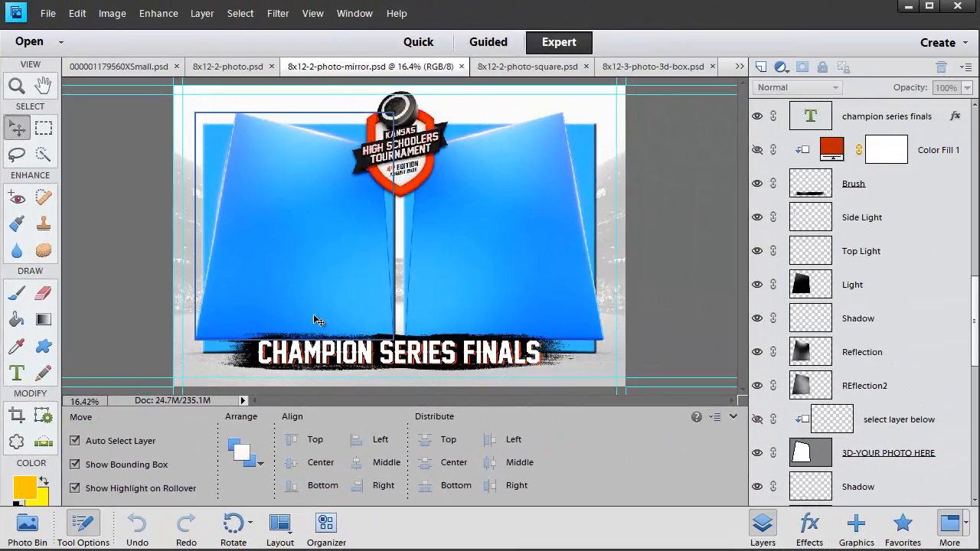
Change the drop shadow colour of the CHAMPION SERIES FINALS text to a blue deeper than the sampled background blue.
{"action": "left_click", "coordinate": [347, 358]}
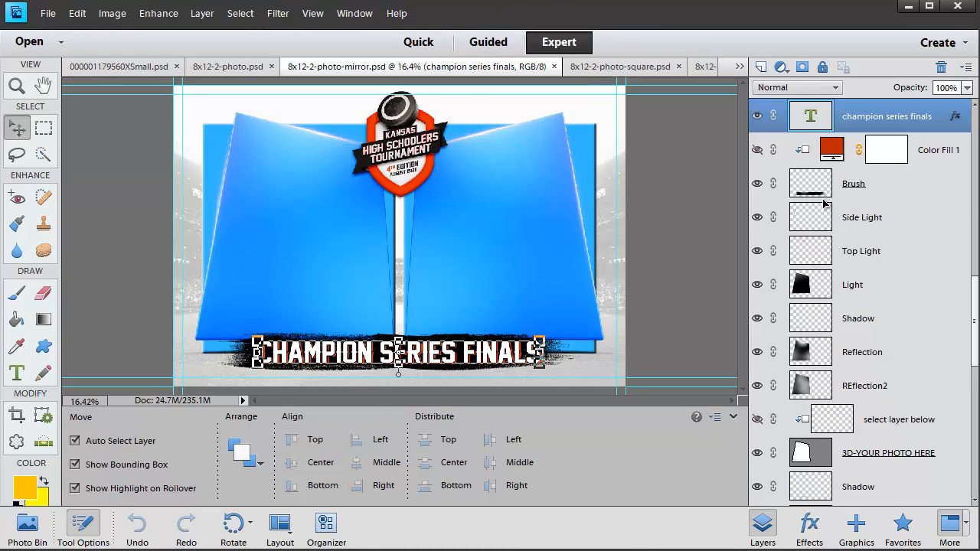
{"action": "double_click", "coordinate": [956, 119]}
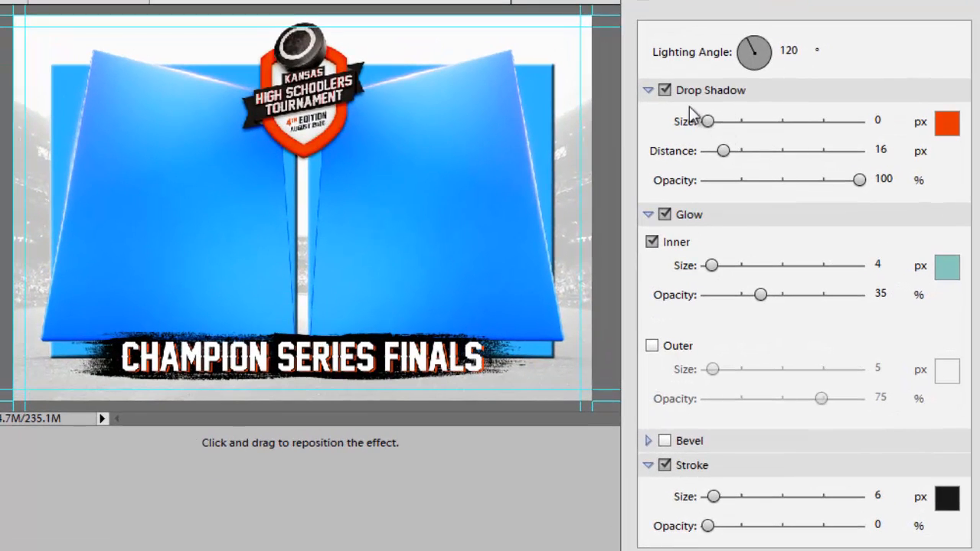
{"action": "left_click", "coordinate": [948, 125]}
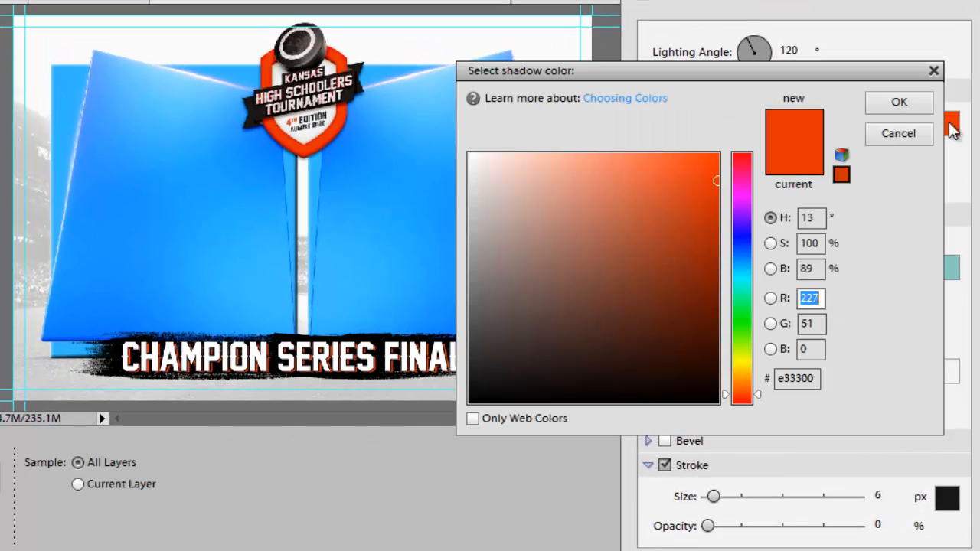
{"action": "left_click", "coordinate": [407, 137]}
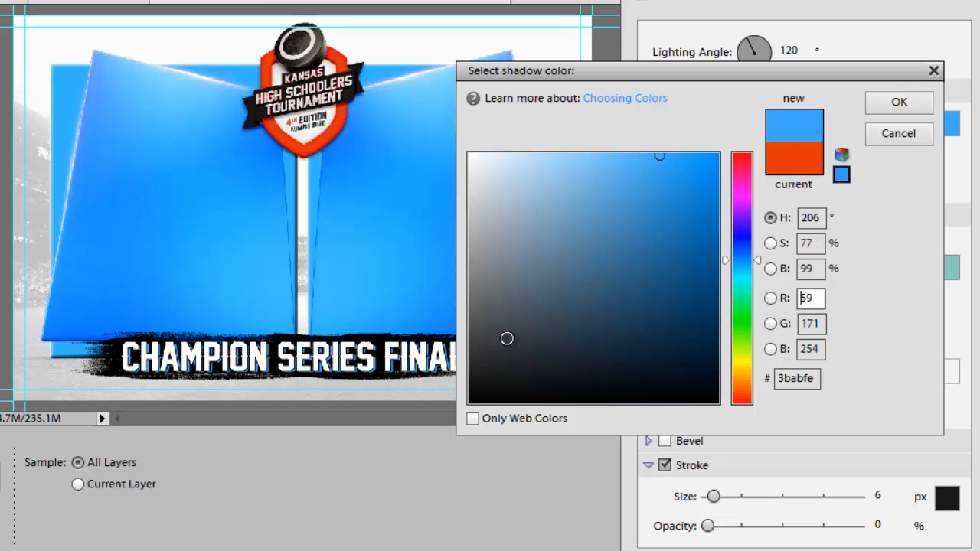
{"action": "mouse_move", "coordinate": [666, 275]}
{"action": "left_mouse_down"}
{"action": "mouse_move", "coordinate": [707, 260]}
{"action": "mouse_move", "coordinate": [718, 225]}
{"action": "mouse_move", "coordinate": [682, 204]}
{"action": "mouse_move", "coordinate": [723, 188]}
{"action": "mouse_move", "coordinate": [724, 215]}
{"action": "left_mouse_up"}
{"action": "left_click", "coordinate": [892, 102]}
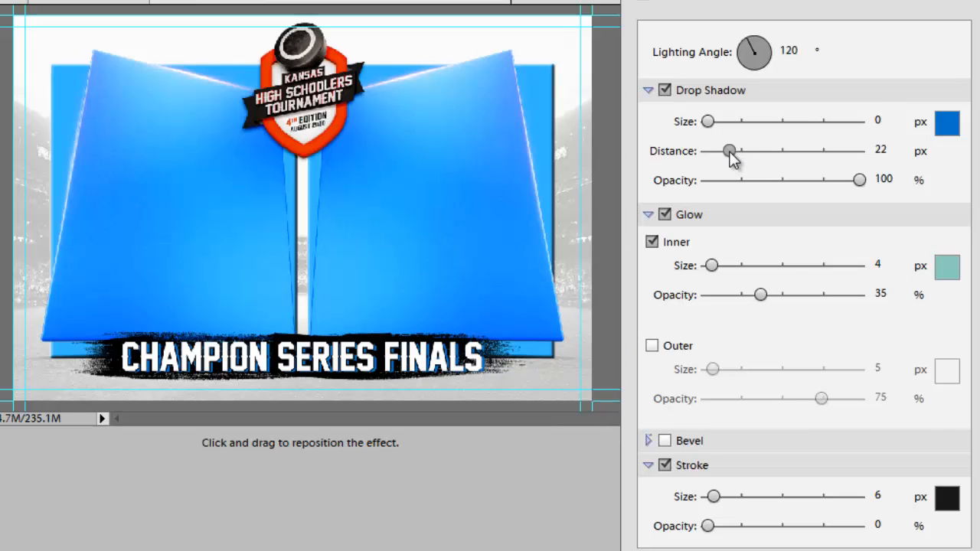
Set the text's drop shadow distance to 18 px and its lighting angle to 142°.
{"action": "left_click_drag", "start_coordinate": [731, 160], "coordinate": [730, 161]}
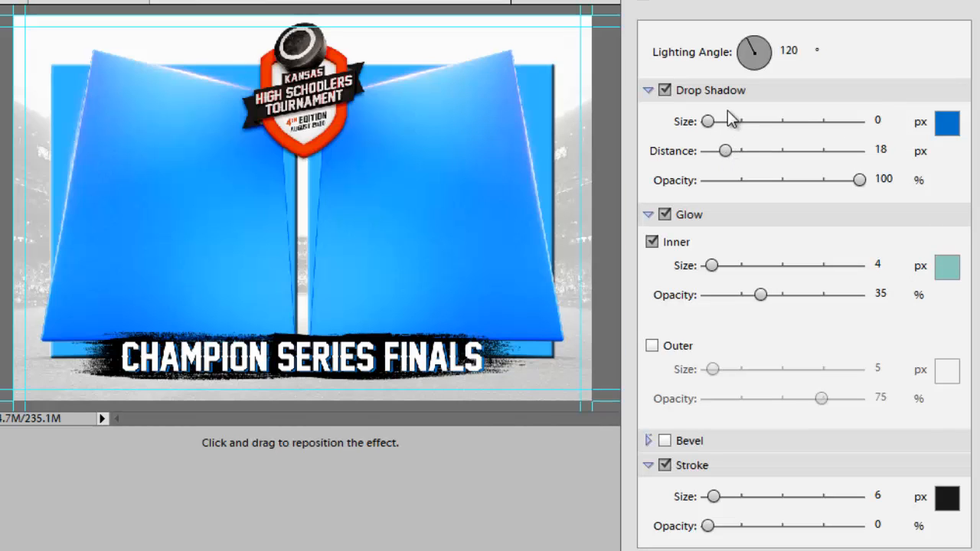
{"action": "left_click", "coordinate": [746, 48]}
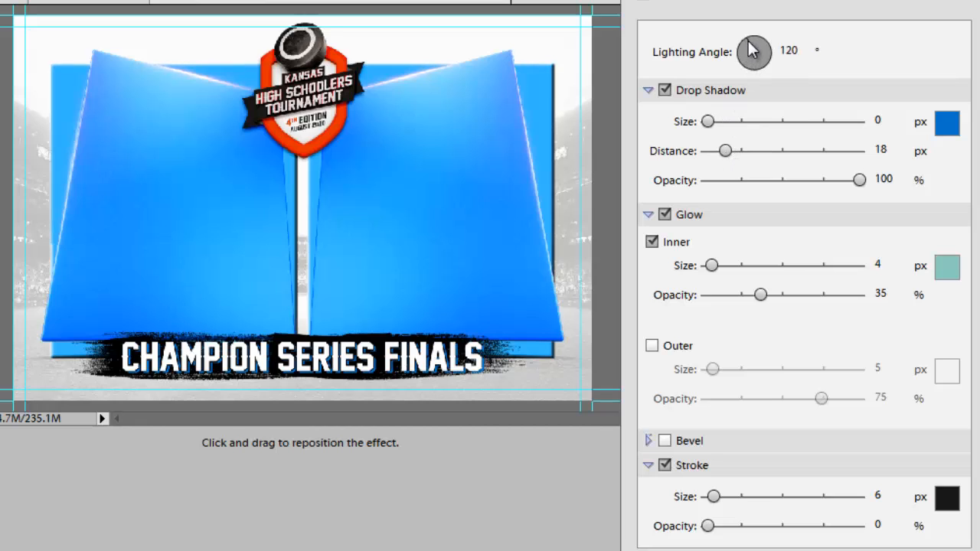
{"action": "left_click_drag", "start_coordinate": [747, 48], "coordinate": [742, 42]}
Turn off the text's inner glow, adjust its stroke size and apply the style settings.
{"action": "left_click", "coordinate": [653, 242]}
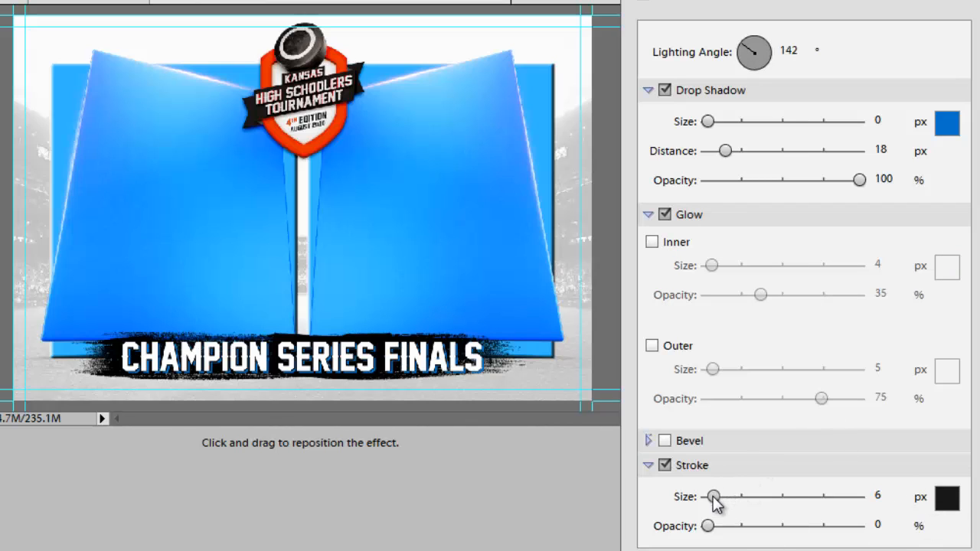
{"action": "left_click_drag", "start_coordinate": [711, 498], "coordinate": [722, 502]}
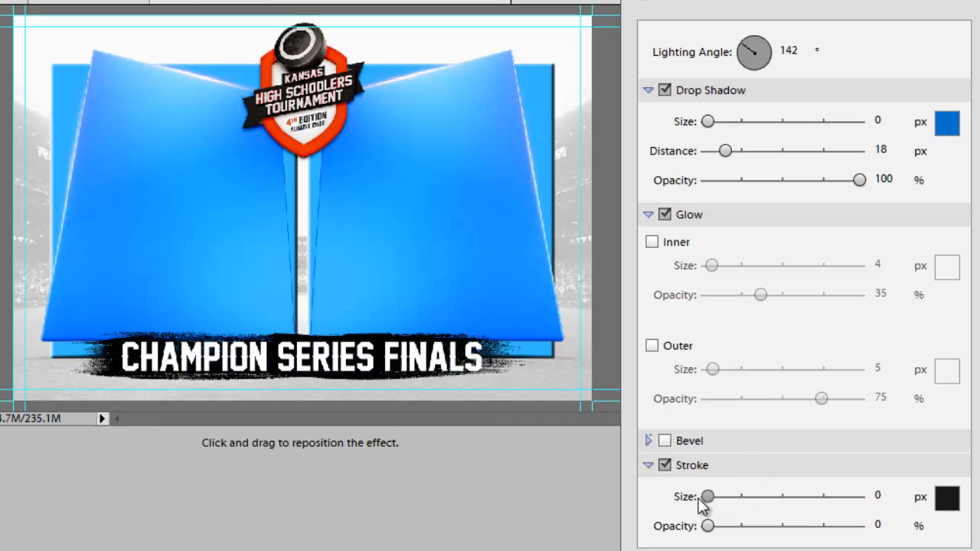
{"action": "left_click_drag", "start_coordinate": [713, 498], "coordinate": [719, 500]}
{"action": "key", "text": "Return"}
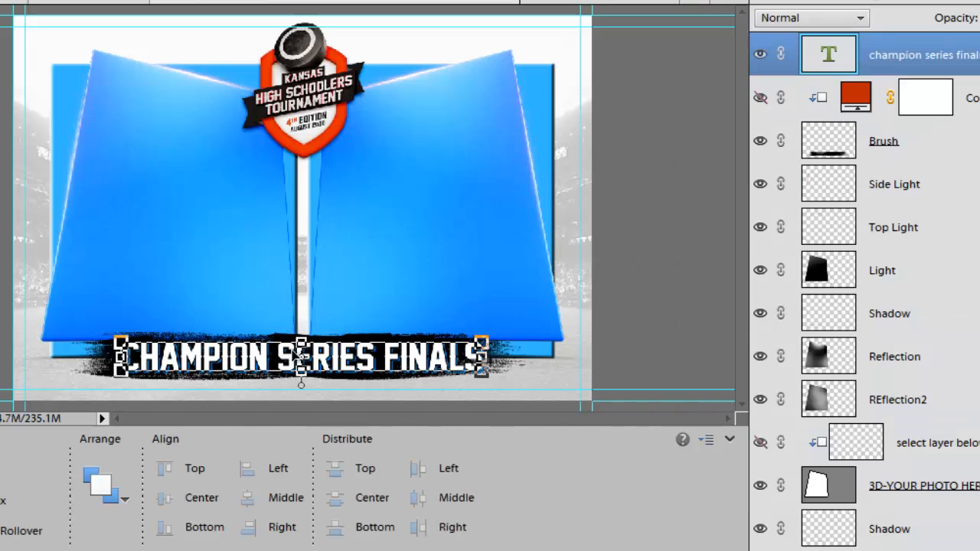
Recolour the fill clipped to the Brush layer orange #e33200, sampled from the shield border, and make that fill layer visible.
{"action": "left_click", "coordinate": [841, 158]}
{"action": "double_click", "coordinate": [857, 97]}
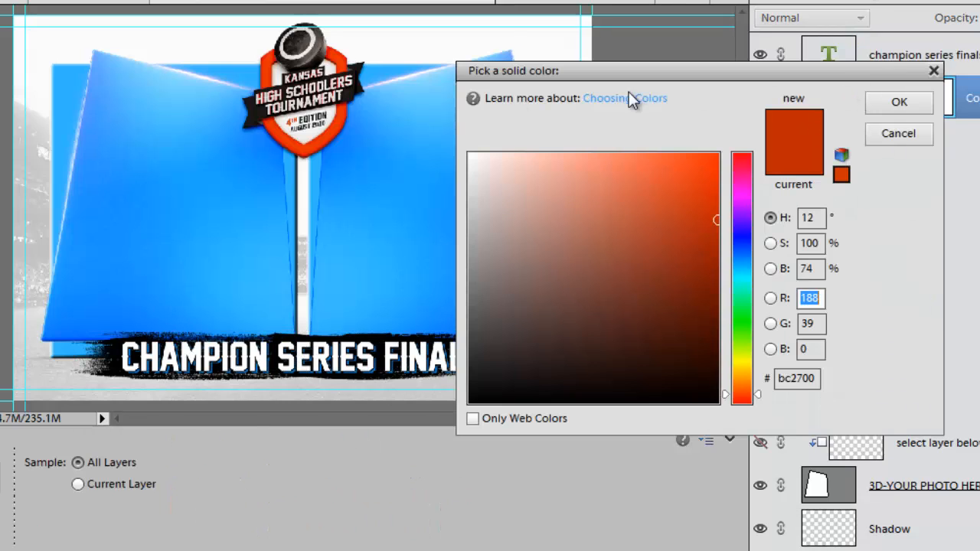
{"action": "left_click", "coordinate": [335, 126]}
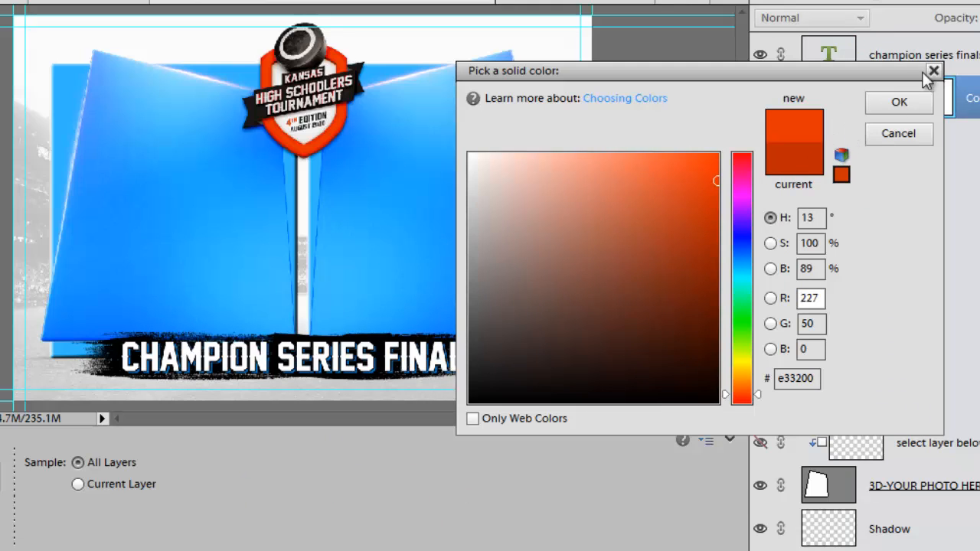
{"action": "left_click", "coordinate": [902, 104]}
{"action": "left_click", "coordinate": [761, 98]}
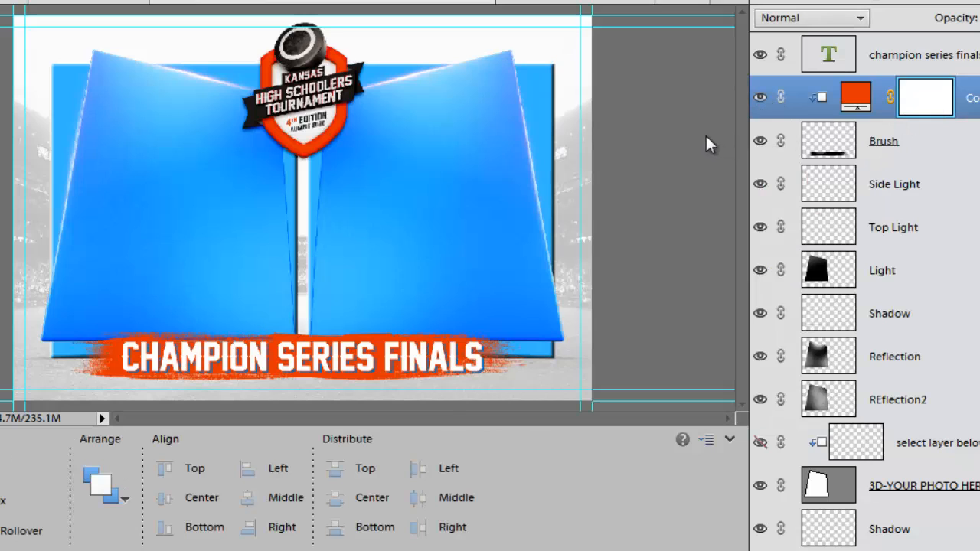
{"action": "double_click", "coordinate": [855, 94]}
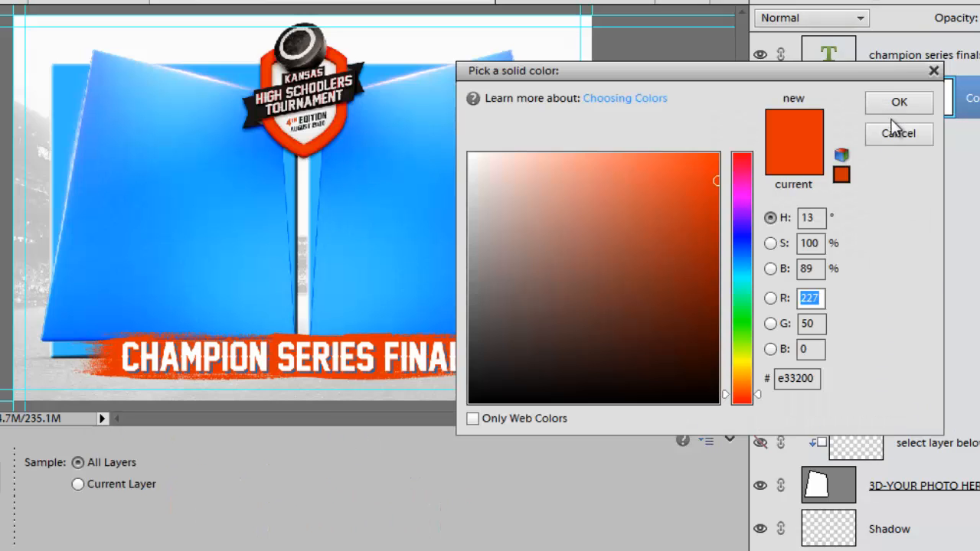
{"action": "left_click", "coordinate": [894, 131]}
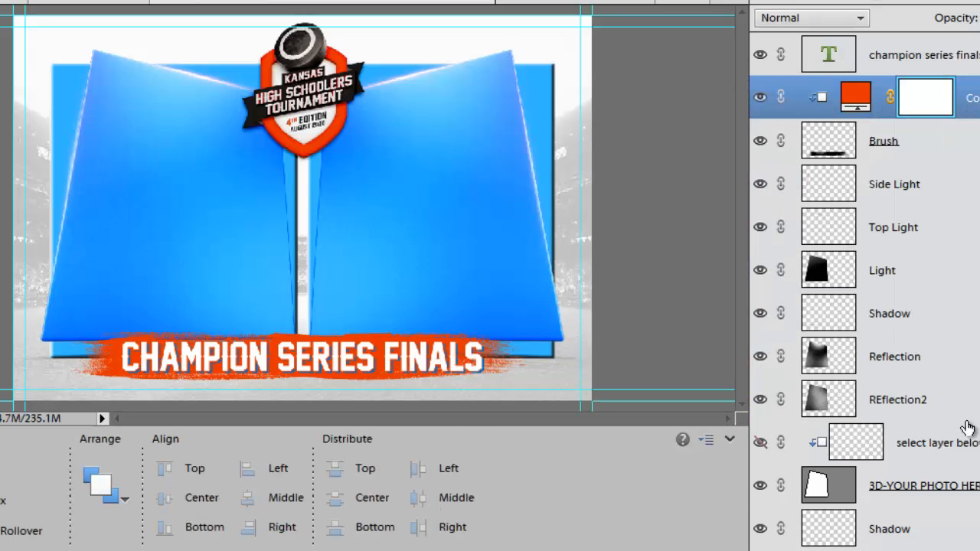